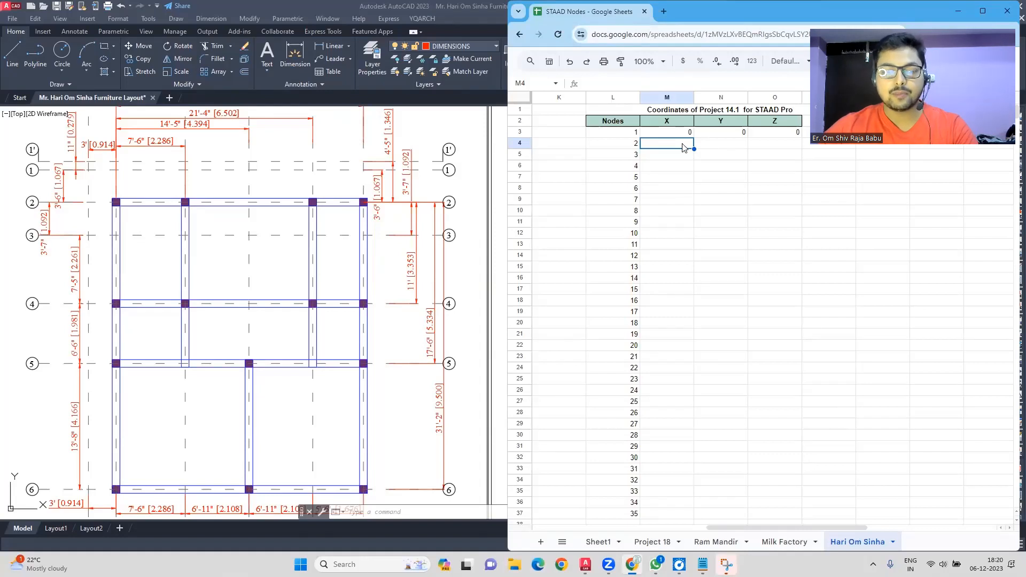
# Enter the coordinates of node 2 in the table: X 2.286, Y 0 and Z 0.
pyautogui.write('2.286')
pyautogui.press('Tab')
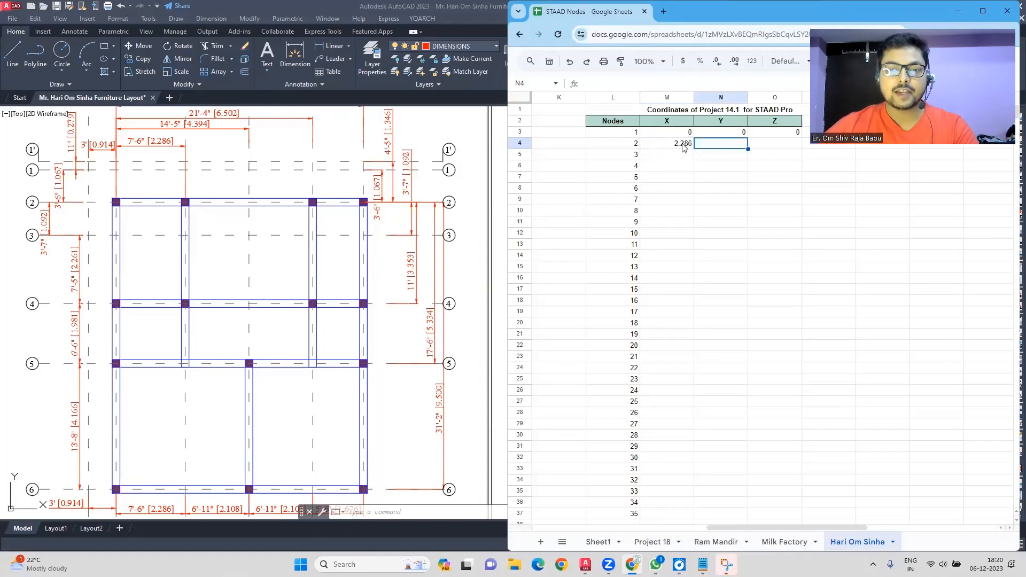
pyautogui.write('0')
pyautogui.press('Tab')
pyautogui.write('0')
pyautogui.press('Return')
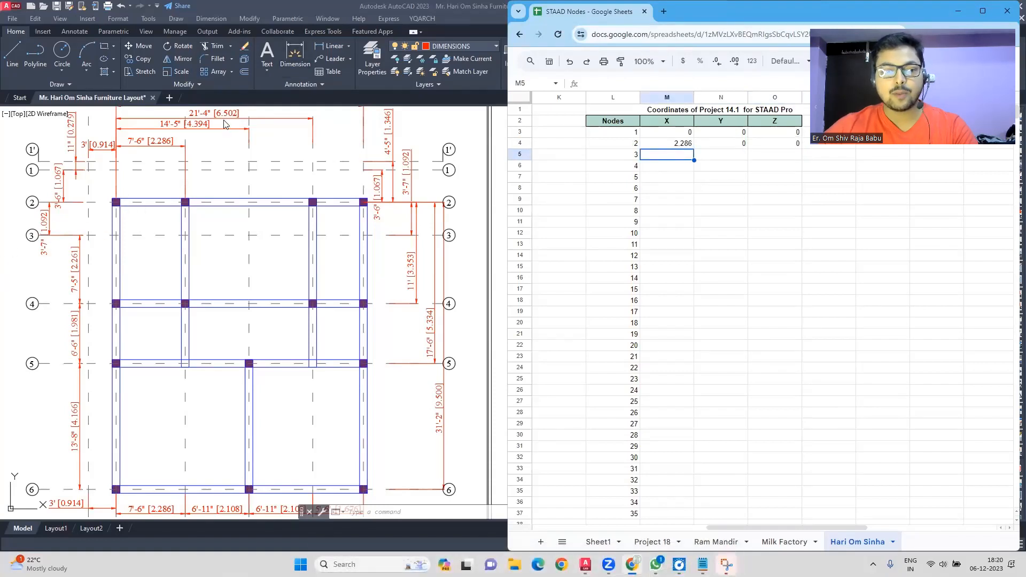
# Enter the coordinates of node 3 with X 6.502 and Z 0, leaving Y blank.
pyautogui.write('6.502')
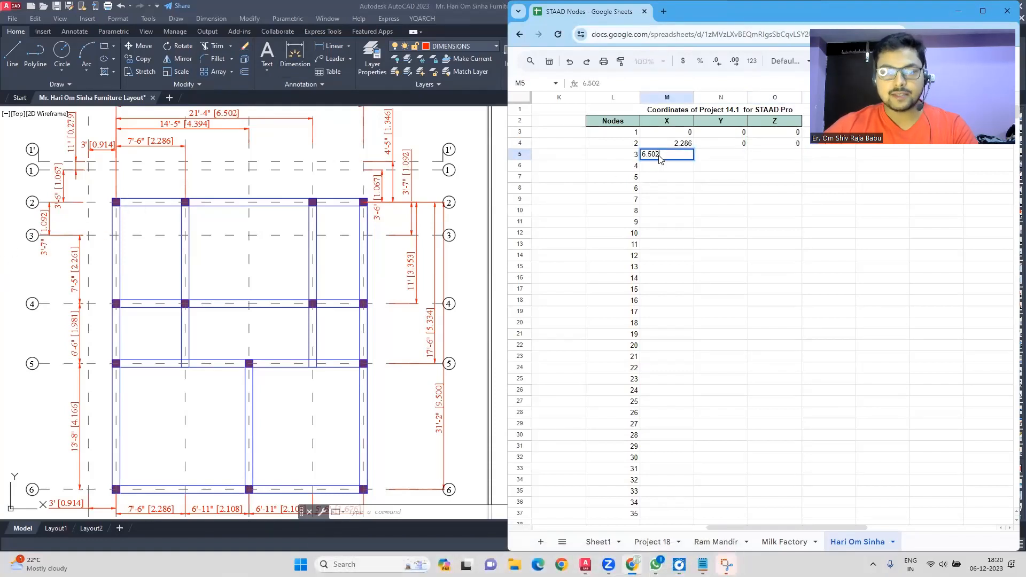
pyautogui.press('Right')
pyautogui.press('Right')
pyautogui.write('0')
pyautogui.press('Left')
pyautogui.press('Left')
pyautogui.press('Down')
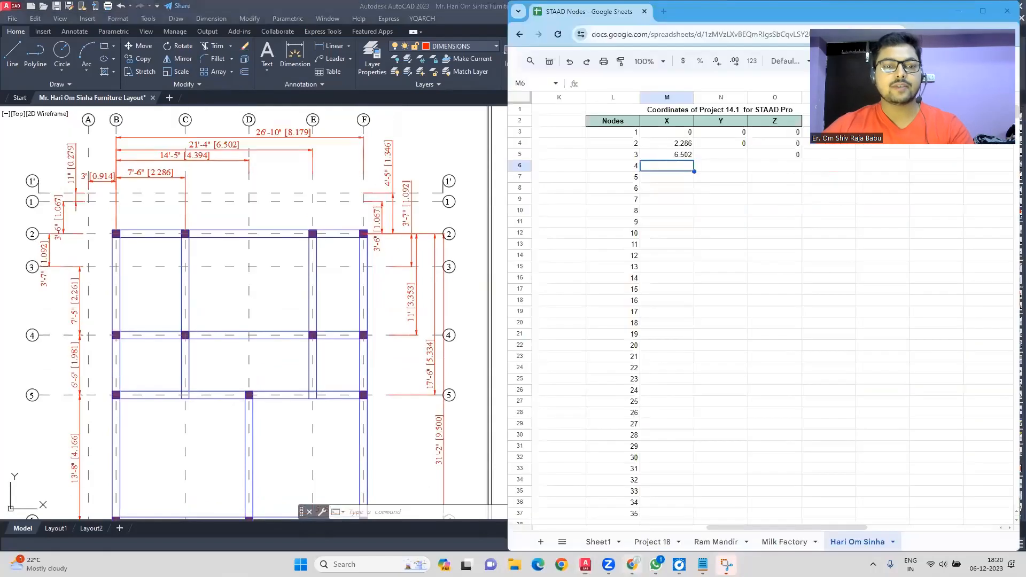
# Enter the coordinates of node 4 with X 8.179 and Z 0, leaving Y blank.
pyautogui.write('8.179')
pyautogui.click(782, 170)
pyautogui.write('0')
pyautogui.click(677, 180)
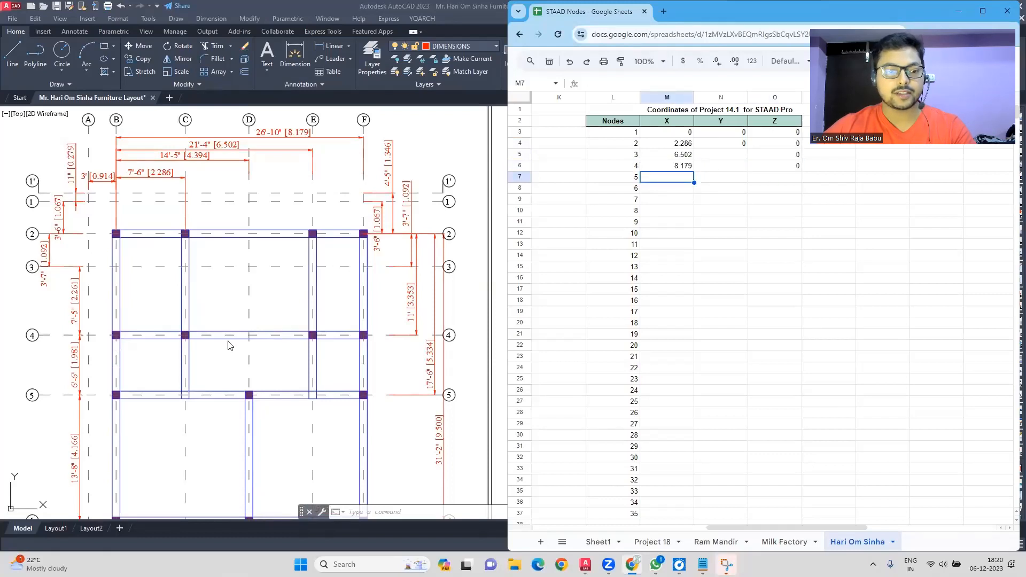
# Fill the X coordinates of nodes 5 to 8 by copying the X values of nodes 1 to 4.
pyautogui.write('0')
pyautogui.press('Tab')
pyautogui.press('Tab')
pyautogui.moveTo(671, 134); pyautogui.dragTo(672, 170)
pyautogui.rightClick(671, 170)
pyautogui.click(688, 195)
pyautogui.rightClick(662, 180)
pyautogui.click(687, 212)
# Set the Z coordinate of node 5 to 3.353 and copy it to nodes 6, 7 and 8.
pyautogui.click(780, 178)
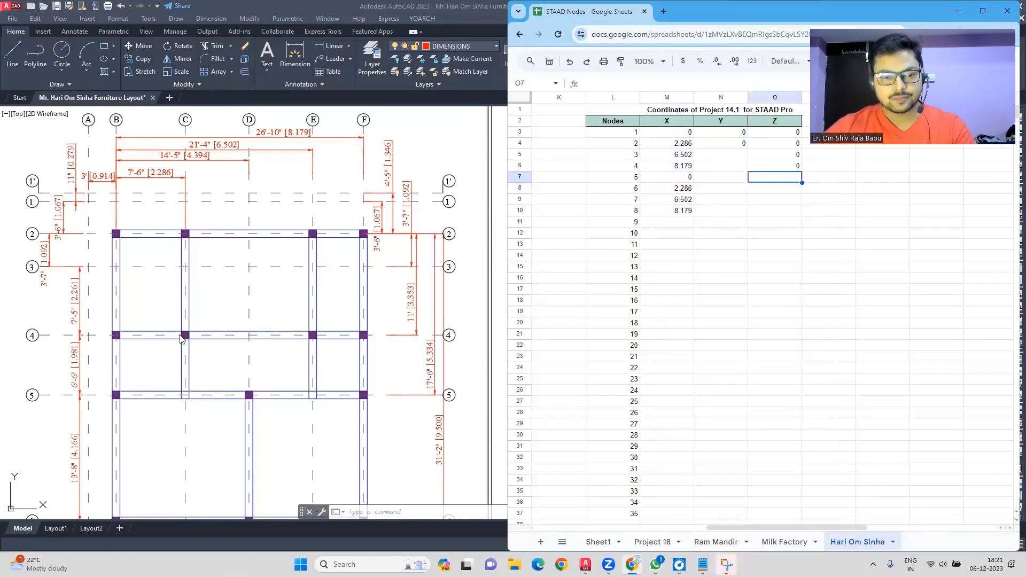
pyautogui.write('3.353')
pyautogui.press('Return')
pyautogui.rightClick(776, 179)
pyautogui.click(790, 193)
pyautogui.rightClick(768, 190)
pyautogui.click(780, 209)
pyautogui.rightClick(760, 199)
pyautogui.click(772, 210)
pyautogui.rightClick(772, 214)
pyautogui.click(784, 225)
# Copy the X coordinates of nodes 5 to 8 into the rows of nodes 9 to 12.
pyautogui.click(672, 222)
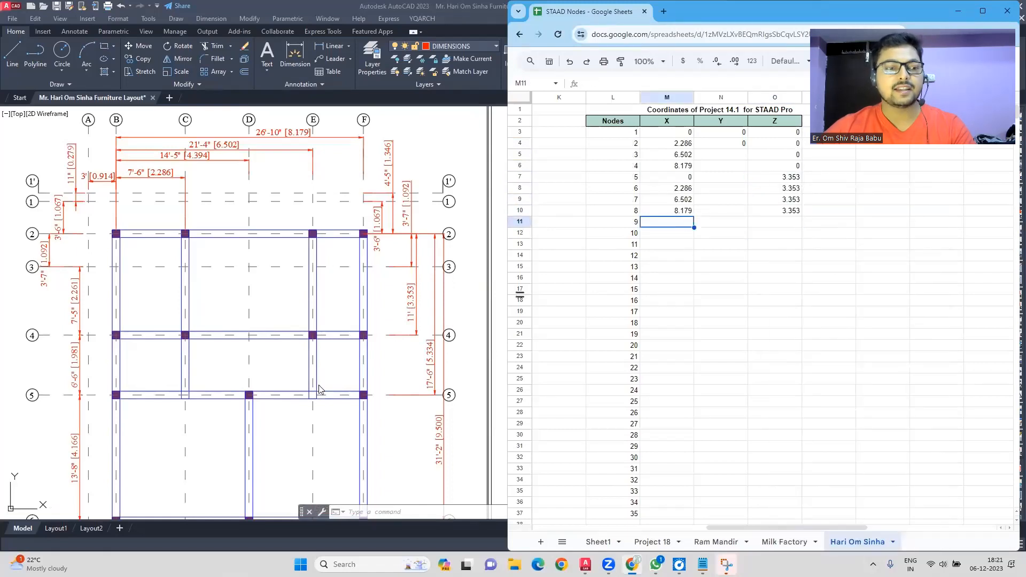
pyautogui.moveTo(659, 177); pyautogui.dragTo(661, 210)
pyautogui.rightClick(661, 211)
pyautogui.click(671, 235)
pyautogui.rightClick(668, 224)
pyautogui.click(680, 253)
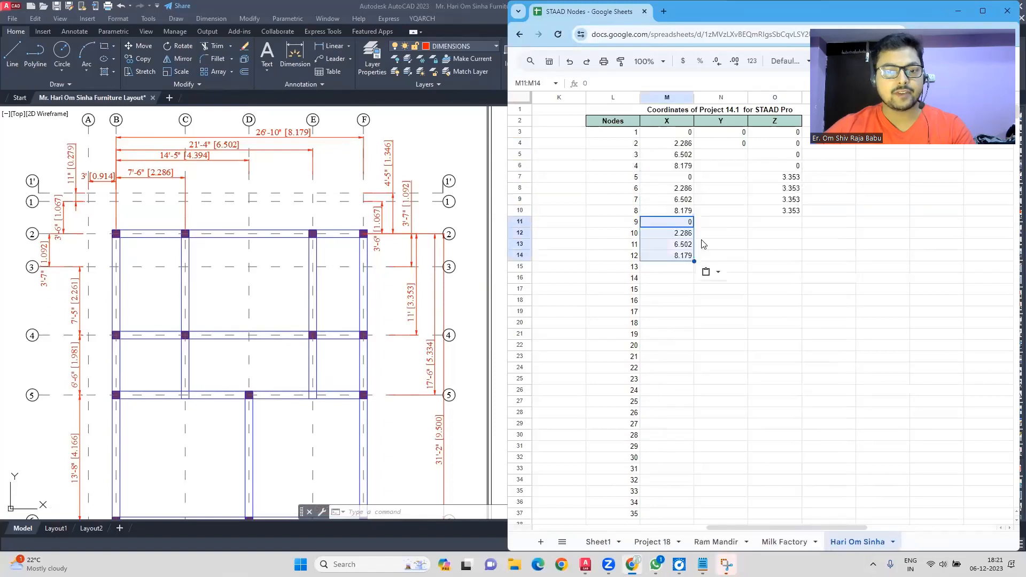
pyautogui.click(704, 252)
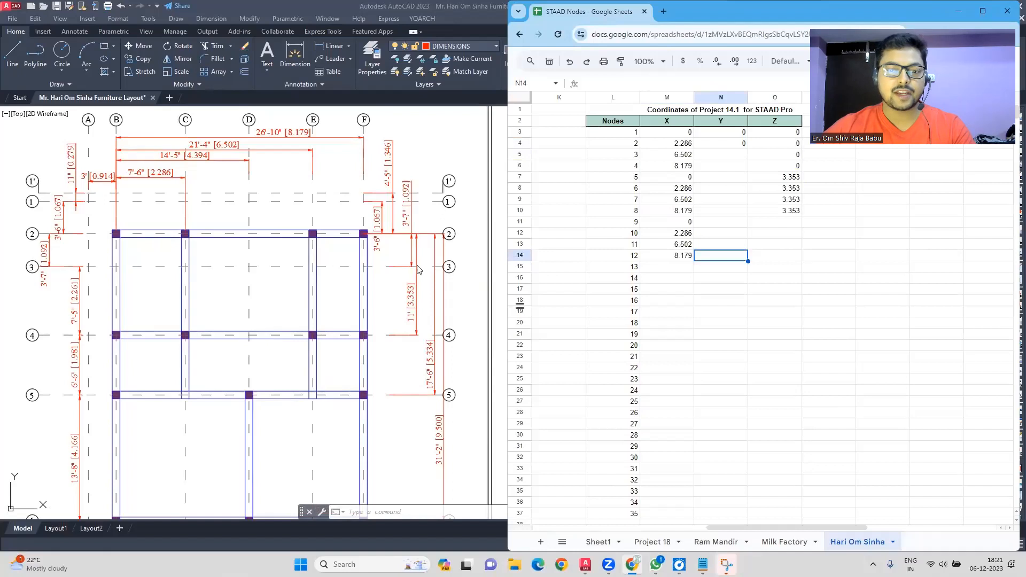
# Set the Z coordinate of node 9 to 5.334 and fill it down through node 13.
pyautogui.click(774, 222)
pyautogui.write('5.334')
pyautogui.press('Return')
pyautogui.click(774, 222)
pyautogui.moveTo(802, 227); pyautogui.dragTo(800, 267)
# Set the X coordinate of node 13 to 4.394.
pyautogui.click(667, 267)
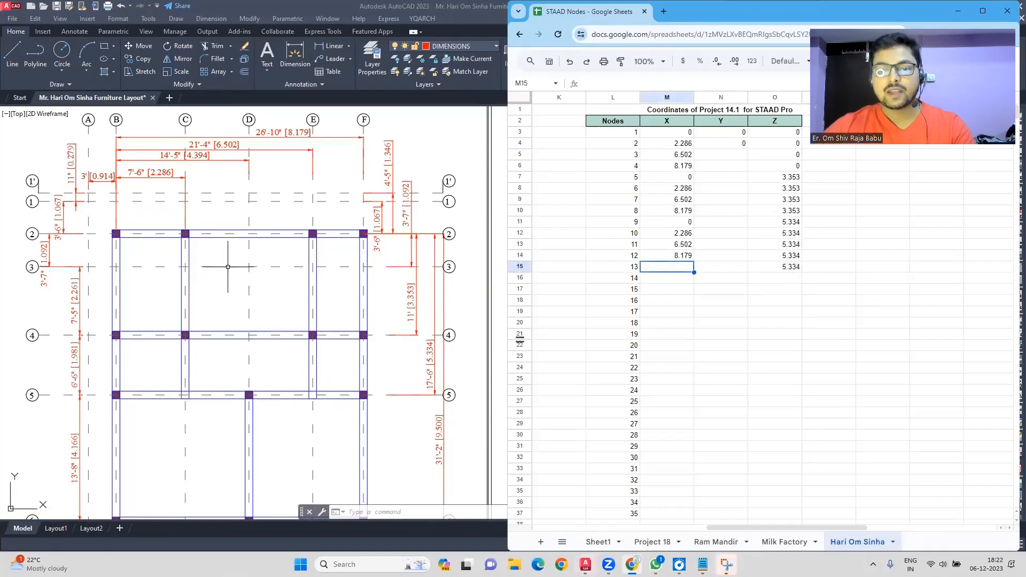
pyautogui.write('4.394')
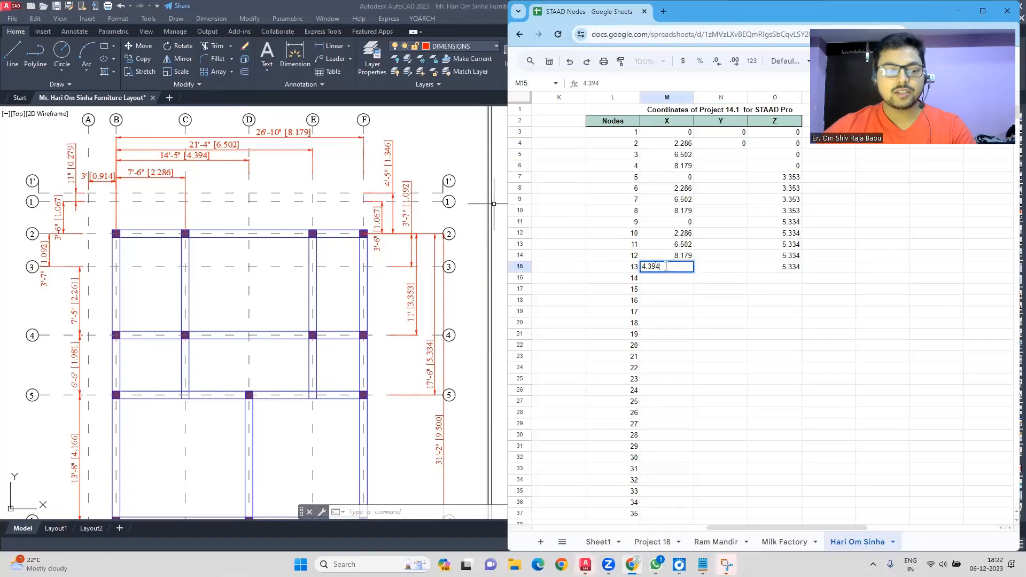
pyautogui.click(669, 289)
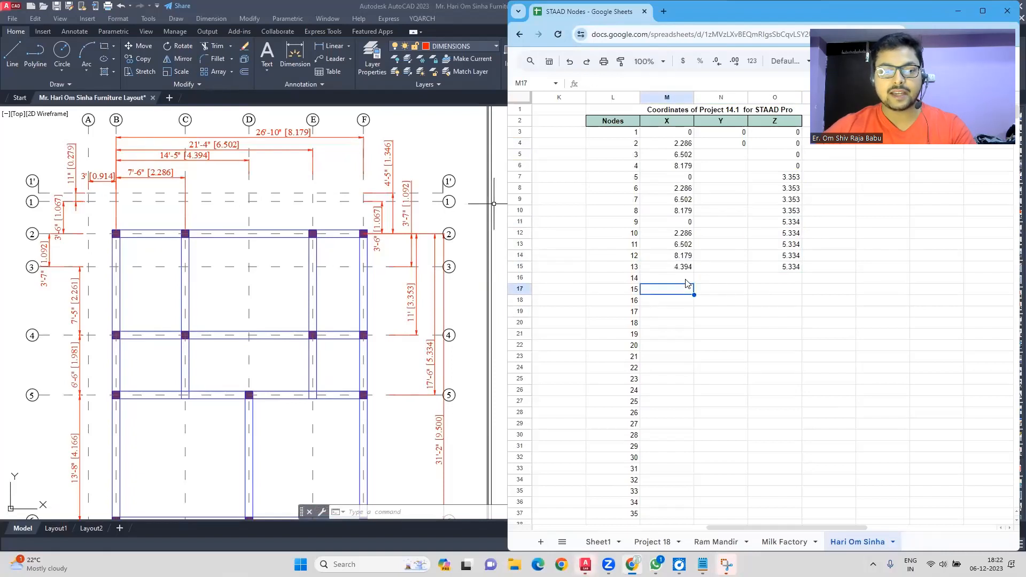
# Resize the AutoCAD window to half the screen so it sits beside the Google Sheets window.
pyautogui.moveTo(317, 373); pyautogui.dragTo(328, 314, button='middle')
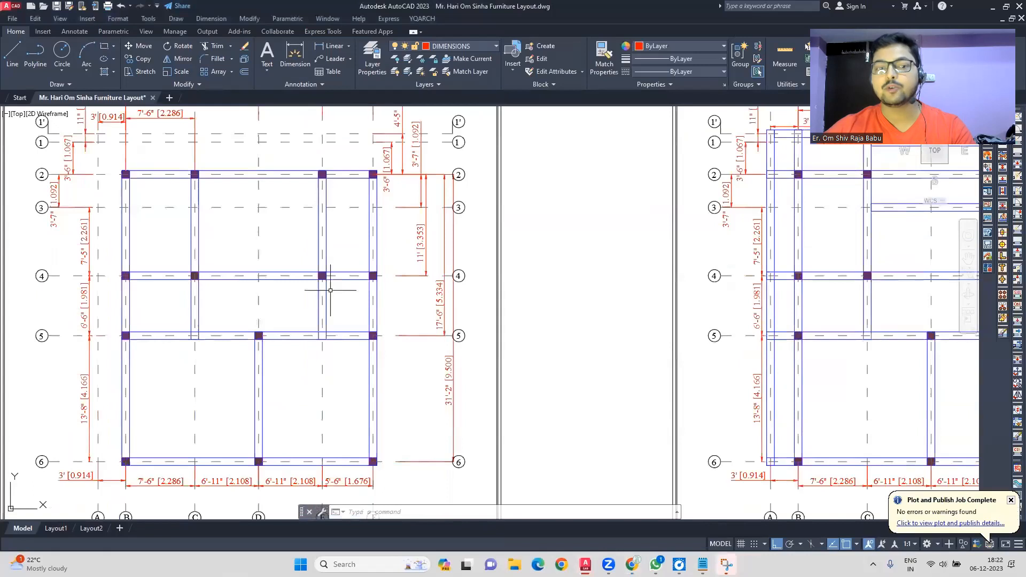
pyautogui.click(632, 565)
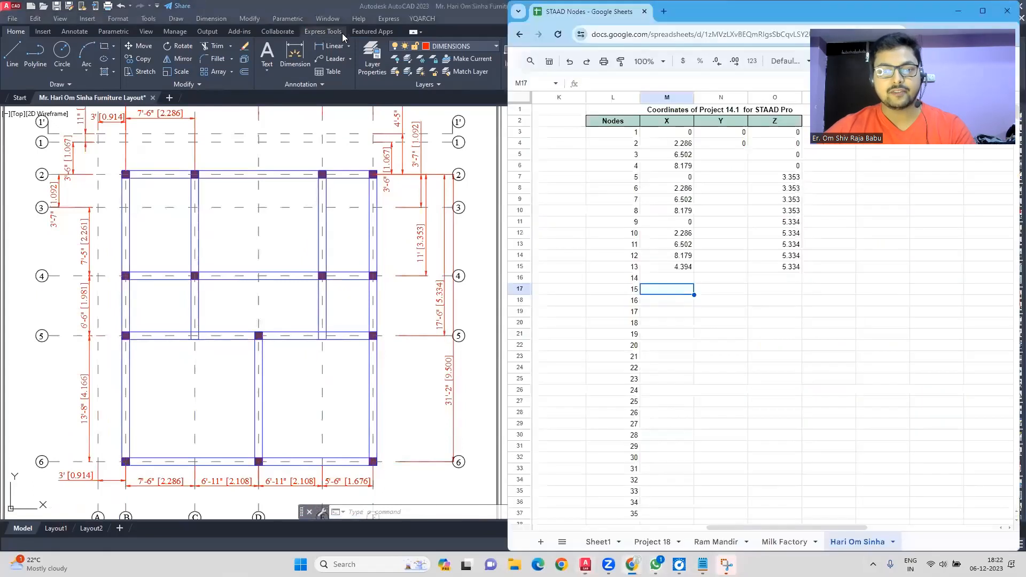
pyautogui.click(304, 11)
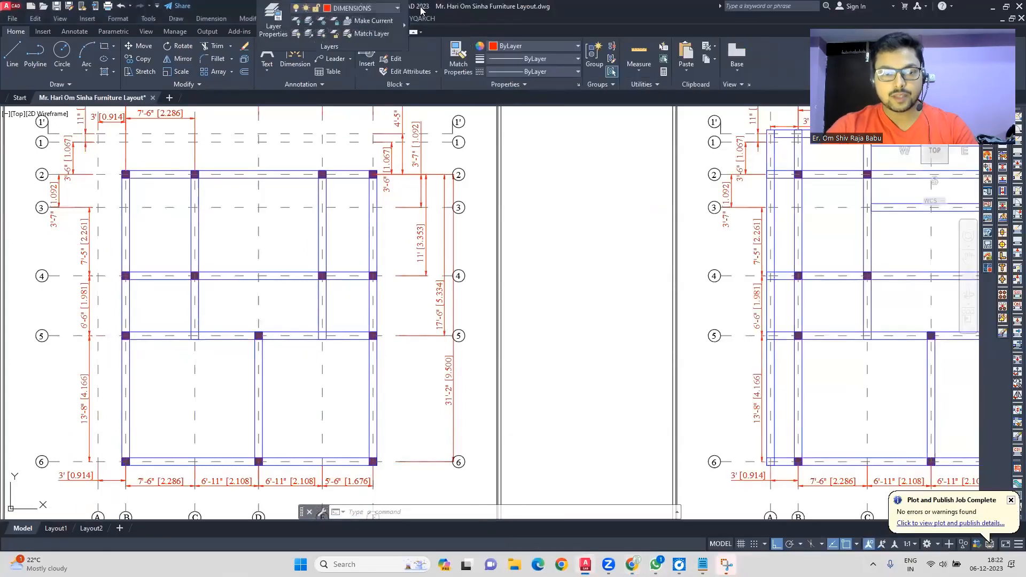
pyautogui.hotkey('ctrl', 'z')
pyautogui.hotkey('ctrl', 'y')
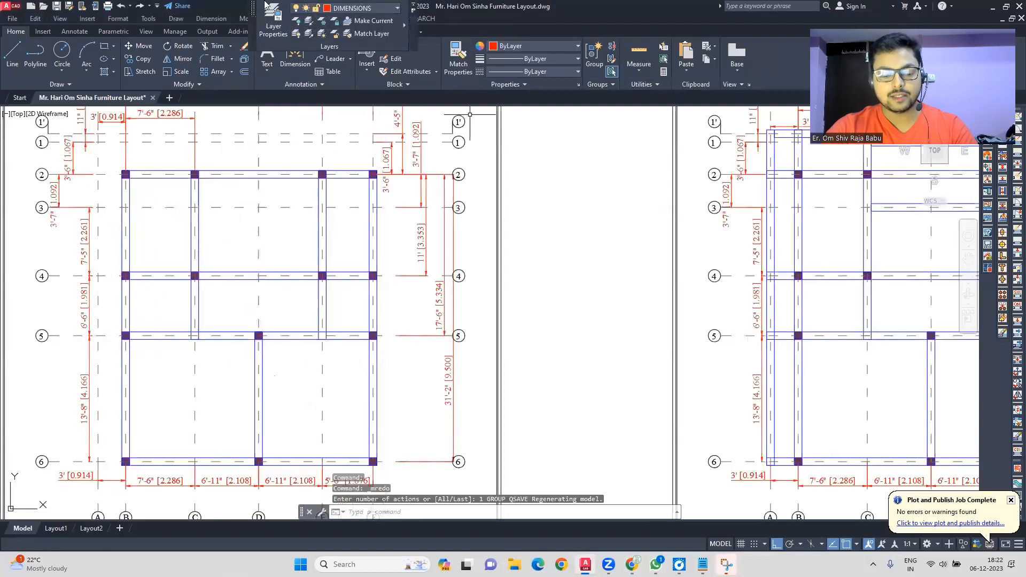
pyautogui.moveTo(492, 79); pyautogui.dragTo(490, 78)
pyautogui.click(573, 134)
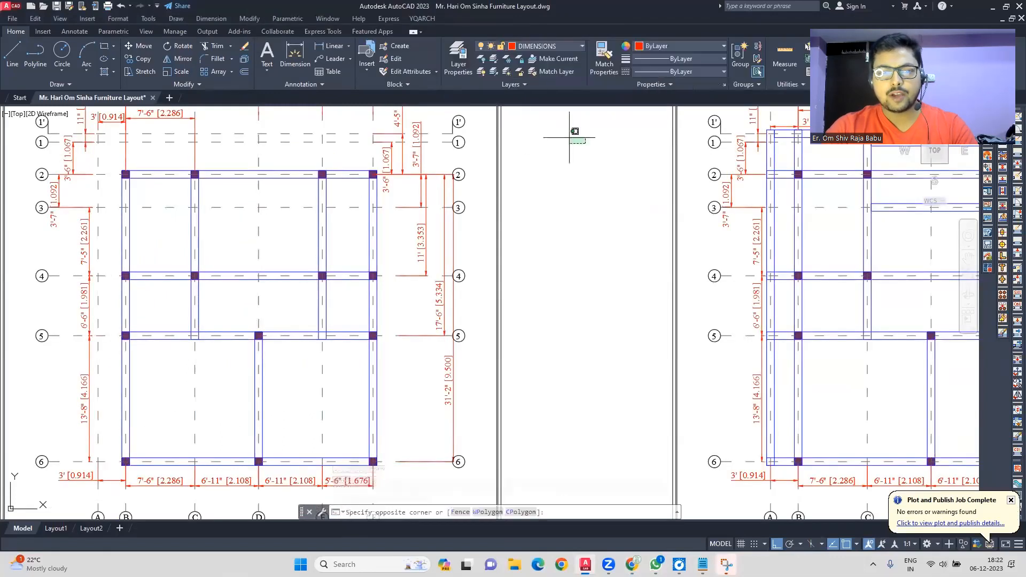
pyautogui.click(573, 131)
pyautogui.moveTo(243, 3); pyautogui.dragTo(1, 160)
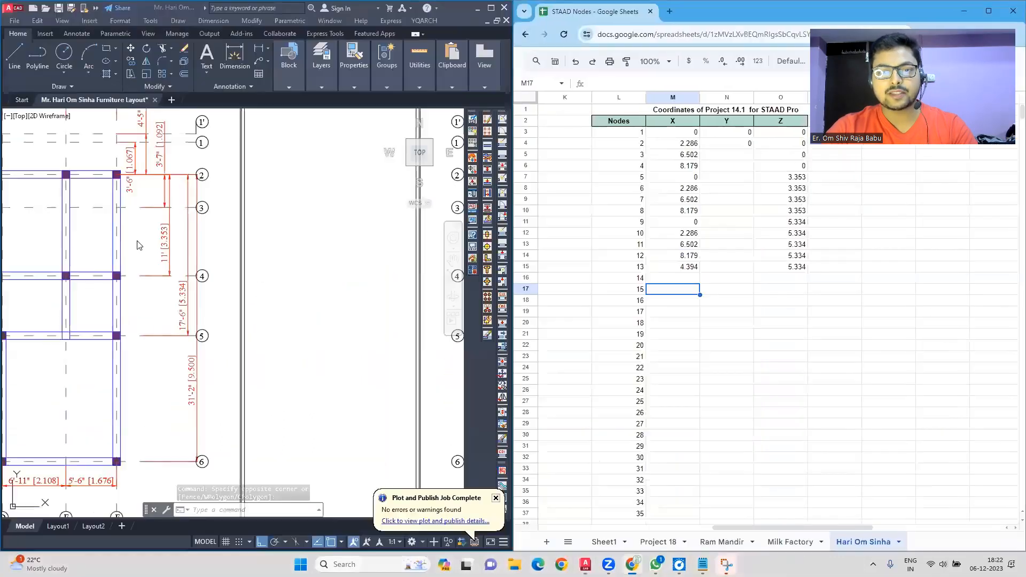
# Set the X coordinate of node 14, at the lower end of grid line B, to 0.
pyautogui.moveTo(122, 241); pyautogui.dragTo(327, 248, button='middle')
pyautogui.moveTo(169, 314)
pyautogui.mouseDown(button='middle')
pyautogui.moveTo(169, 362)
pyautogui.moveTo(180, 317)
pyautogui.mouseUp(button='middle')
pyautogui.moveTo(256, 412); pyautogui.dragTo(257, 393, button='middle')
pyautogui.click(672, 278)
pyautogui.write('0')
pyautogui.press('Return')
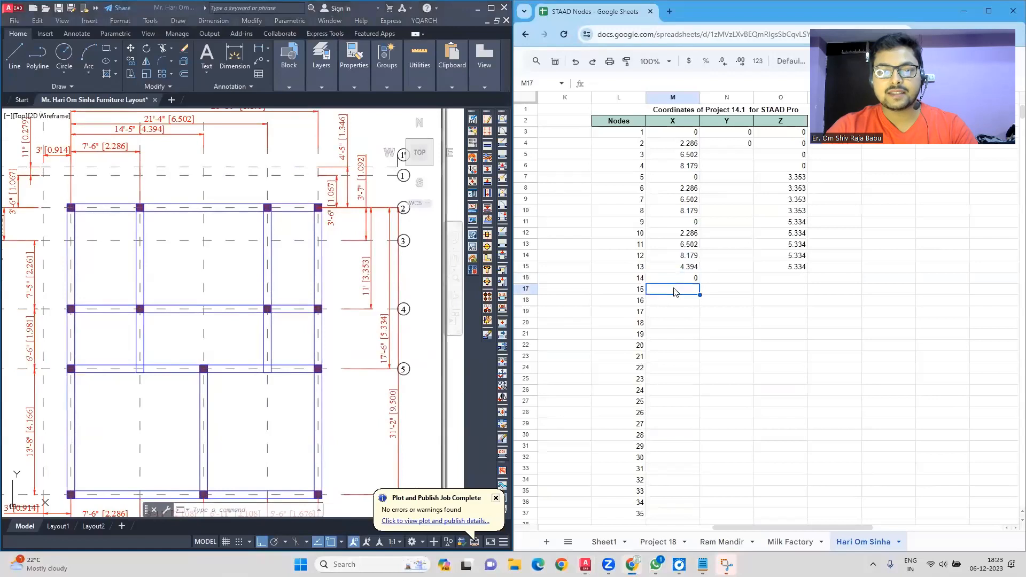
# Copy the X coordinate of node 13 to node 15 and that of node 12 to node 16.
pyautogui.rightClick(676, 267)
pyautogui.click(705, 193)
pyautogui.rightClick(681, 289)
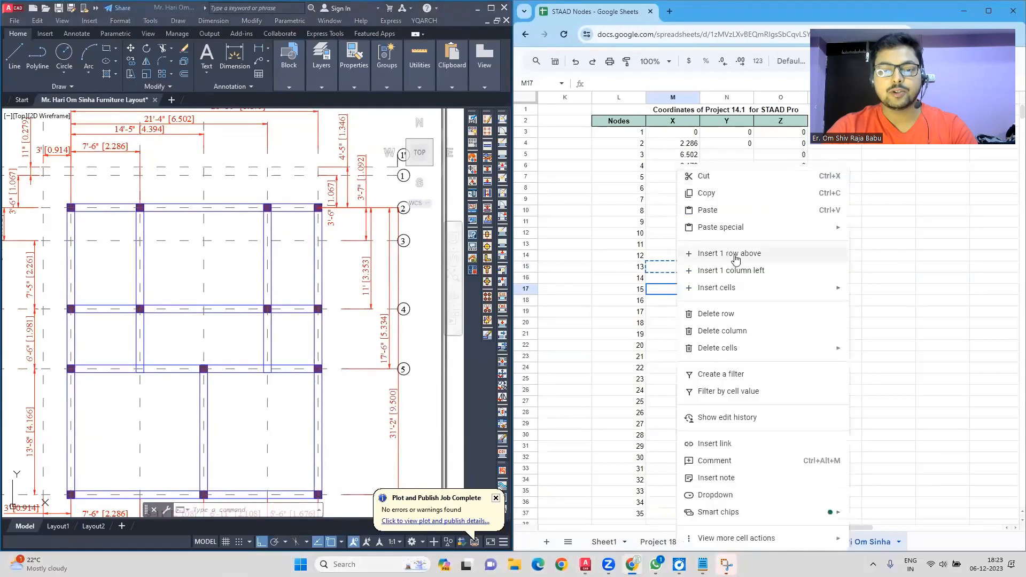
pyautogui.click(707, 211)
pyautogui.moveTo(315, 295); pyautogui.dragTo(313, 324, button='middle')
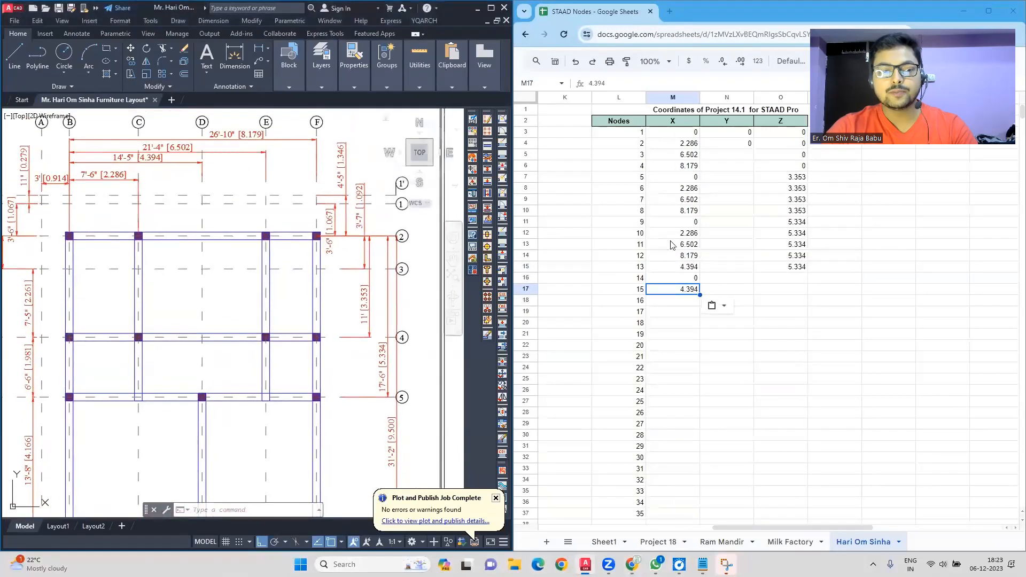
pyautogui.rightClick(688, 257)
pyautogui.click(715, 193)
pyautogui.rightClick(662, 301)
pyautogui.click(694, 210)
pyautogui.click(690, 347)
# Set the Z coordinate of nodes 14 to 16 to 9.5, and fill the Y column with 0 through node 16.
pyautogui.moveTo(344, 367); pyautogui.dragTo(348, 289, button='middle')
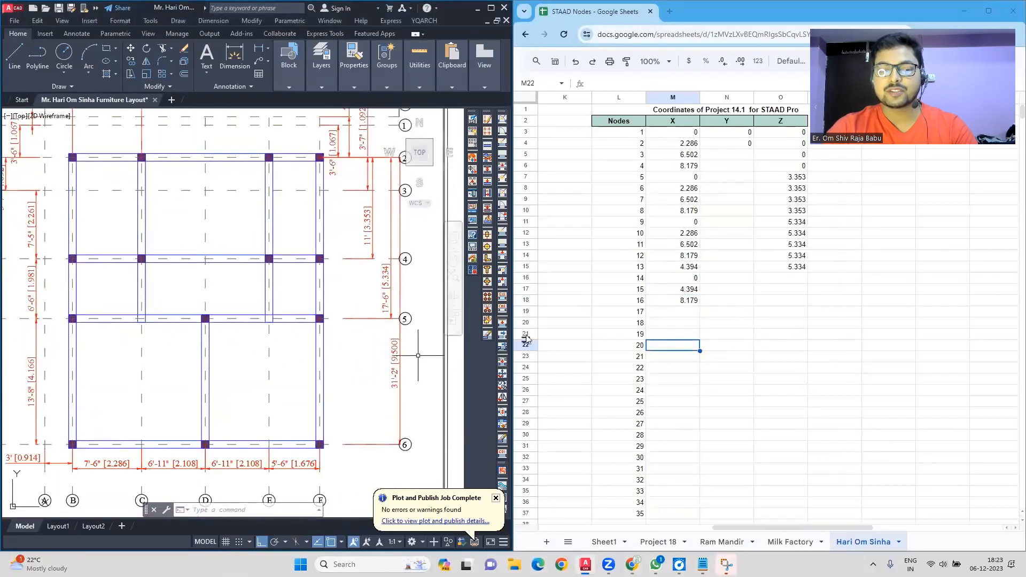
pyautogui.click(787, 279)
pyautogui.write('9.5')
pyautogui.press('Return')
pyautogui.click(804, 282)
pyautogui.moveTo(807, 283); pyautogui.dragTo(805, 300)
pyautogui.click(833, 346)
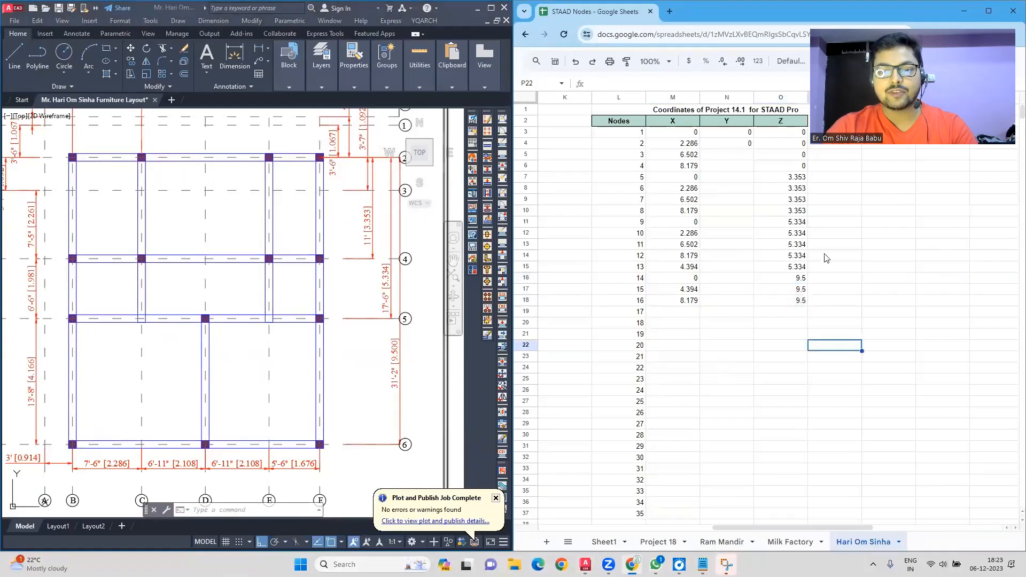
pyautogui.moveTo(738, 132); pyautogui.dragTo(758, 301)
pyautogui.click(780, 345)
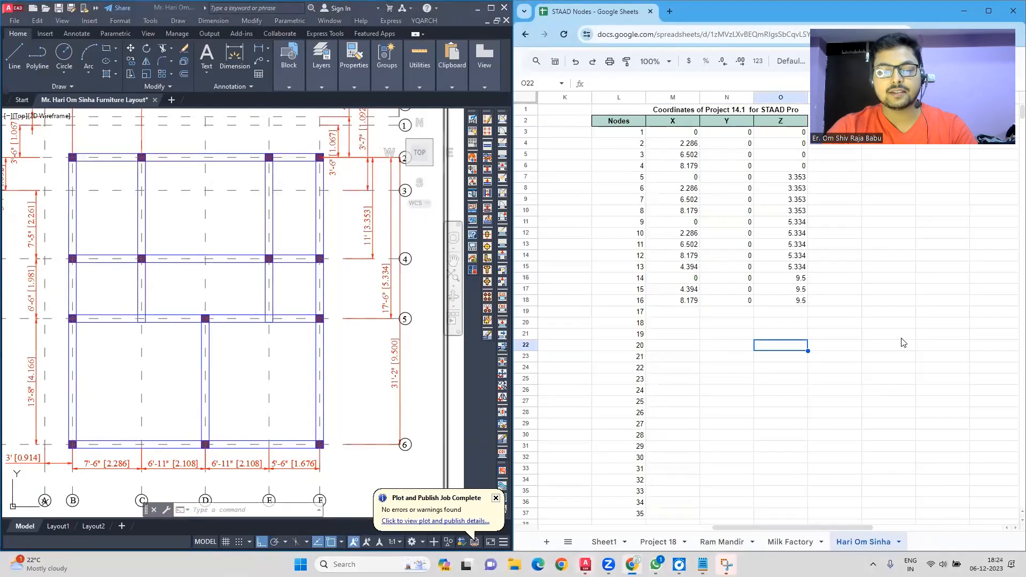
# Using the second floor plan with the projections, set node 17's X coordinate to -0.914 and Y to 3.
pyautogui.click(689, 314)
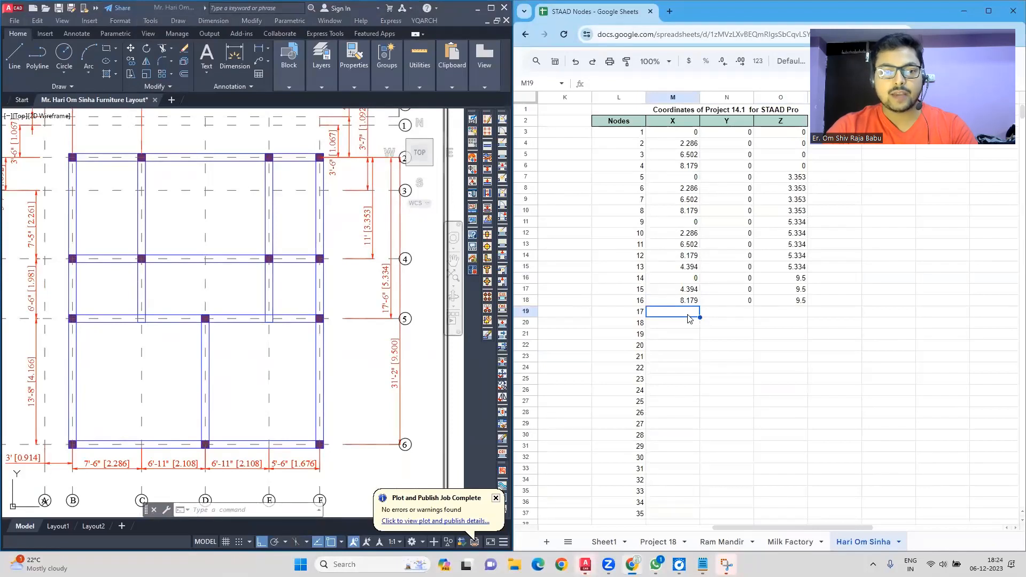
pyautogui.scroll(-5, 254, 241)
pyautogui.moveTo(359, 216); pyautogui.dragTo(137, 213, button='middle')
pyautogui.scroll(5, 225, 200)
pyautogui.moveTo(238, 209); pyautogui.dragTo(178, 203, button='middle')
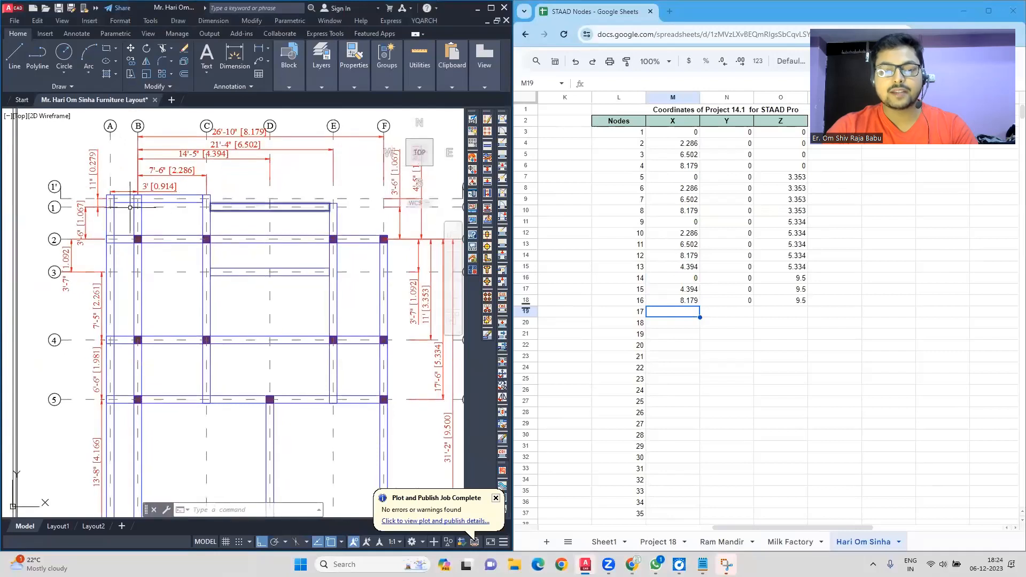
pyautogui.click(683, 314)
pyautogui.write('-0.914')
pyautogui.click(731, 313)
pyautogui.write('3')
pyautogui.press('Tab')
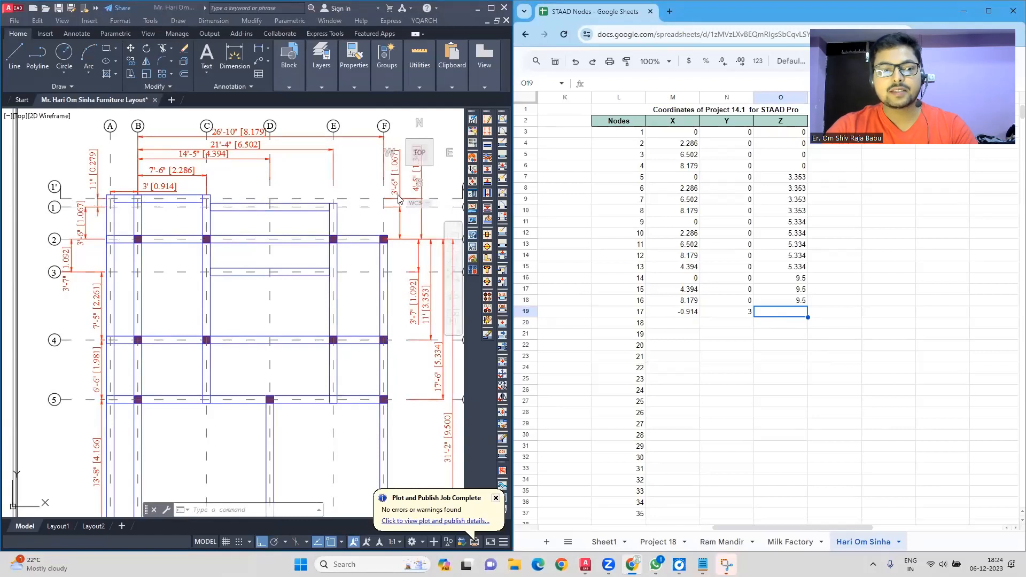
# Set the Z coordinate of node 17 to -1.346.
pyautogui.moveTo(361, 196); pyautogui.dragTo(306, 196, button='middle')
pyautogui.write('-1.346')
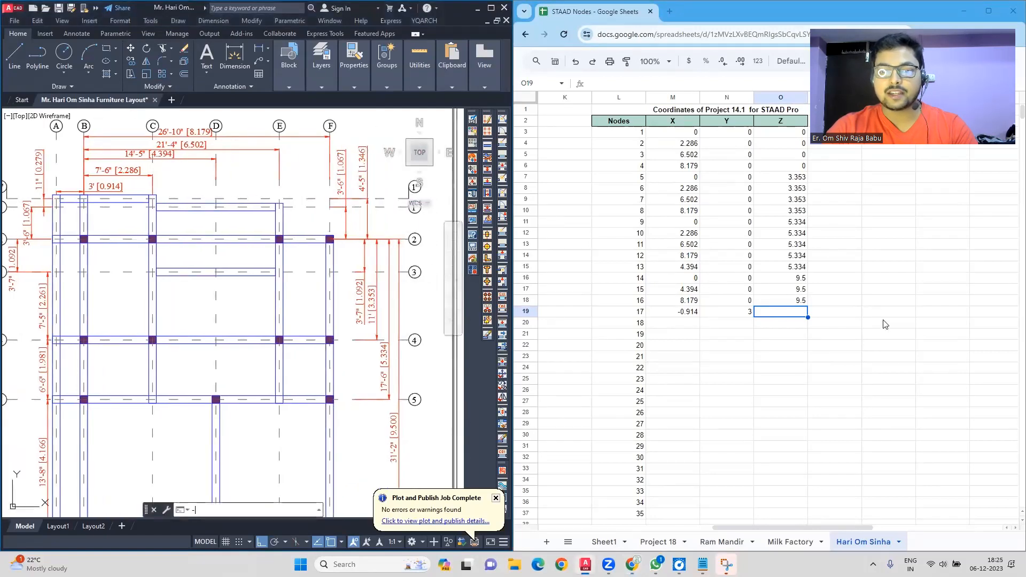
pyautogui.click(794, 314)
pyautogui.write('1')
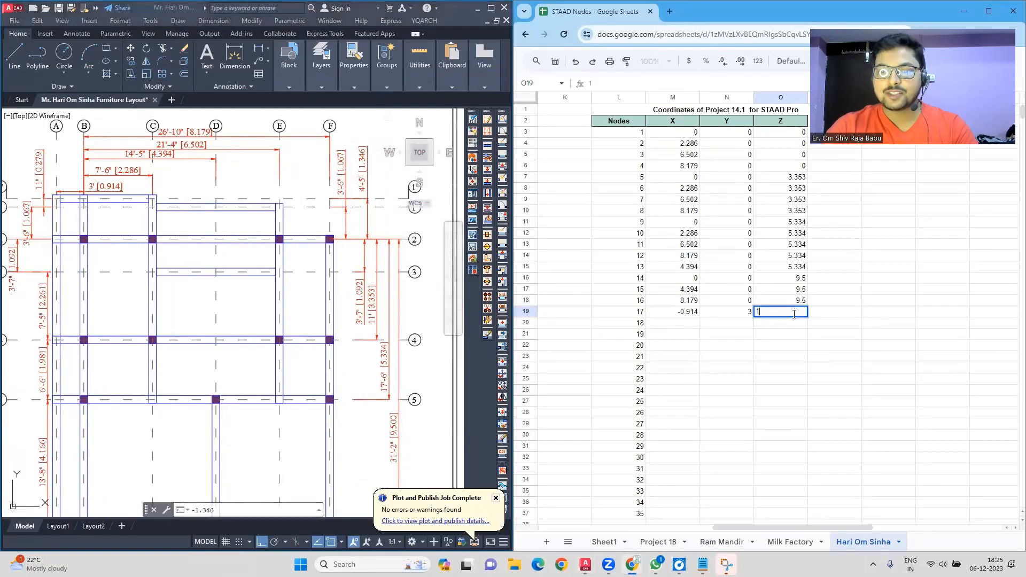
pyautogui.write('-1.346')
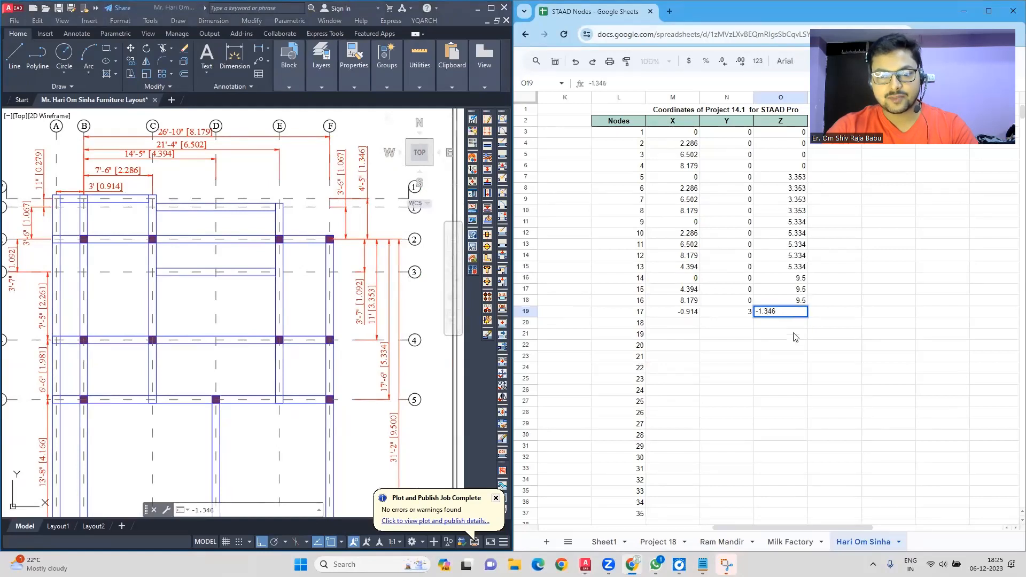
pyautogui.click(797, 335)
# Set node 18's X coordinate to 0 and fill its Y of 3 and Z of -1.346 down from node 17.
pyautogui.click(672, 323)
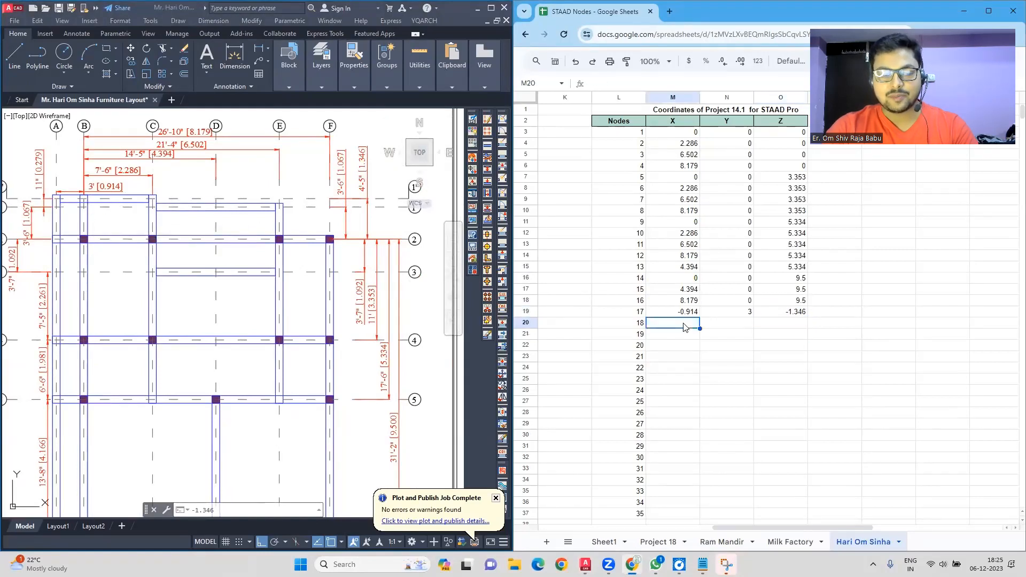
pyautogui.write('0')
pyautogui.click(727, 312)
pyautogui.moveTo(754, 318); pyautogui.dragTo(808, 325)
pyautogui.click(787, 312)
pyautogui.click(820, 335)
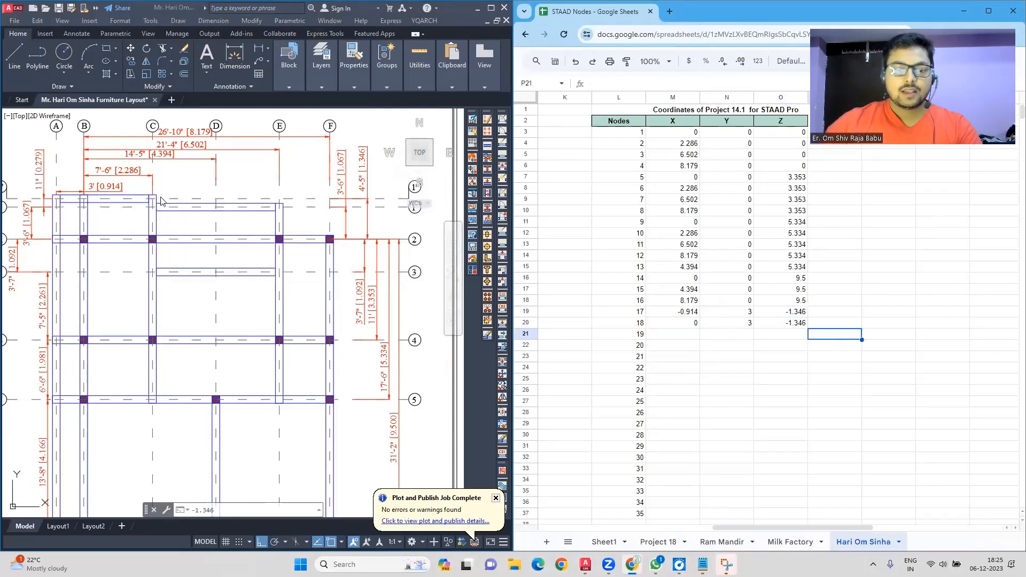
# Copy the X coordinate 2.286 of node 2 into node 19.
pyautogui.click(677, 335)
pyautogui.rightClick(676, 144)
pyautogui.click(706, 170)
pyautogui.rightClick(674, 334)
pyautogui.click(719, 209)
pyautogui.click(749, 355)
# Fill the Z coordinate -1.346 of node 18 down to node 19.
pyautogui.click(787, 323)
pyautogui.rightClick(788, 323)
pyautogui.click(781, 334)
pyautogui.click(797, 322)
pyautogui.moveTo(808, 329); pyautogui.dragTo(808, 338)
# Enter node 20 with the copied X coordinate 2.286 and Z -1.067, leaving Y blank.
pyautogui.click(673, 345)
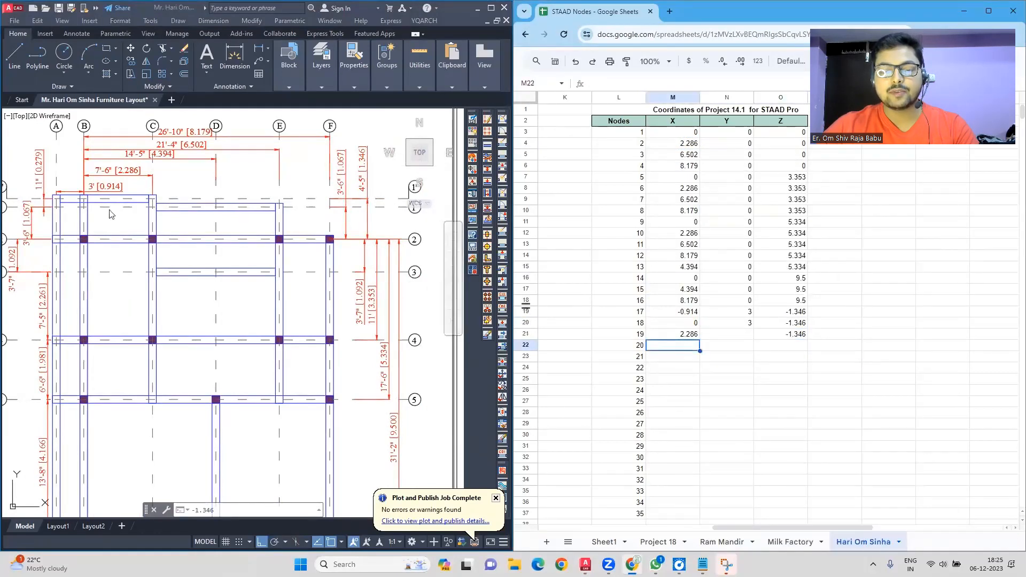
pyautogui.hotkey('ctrl', 'v')
pyautogui.press('Tab')
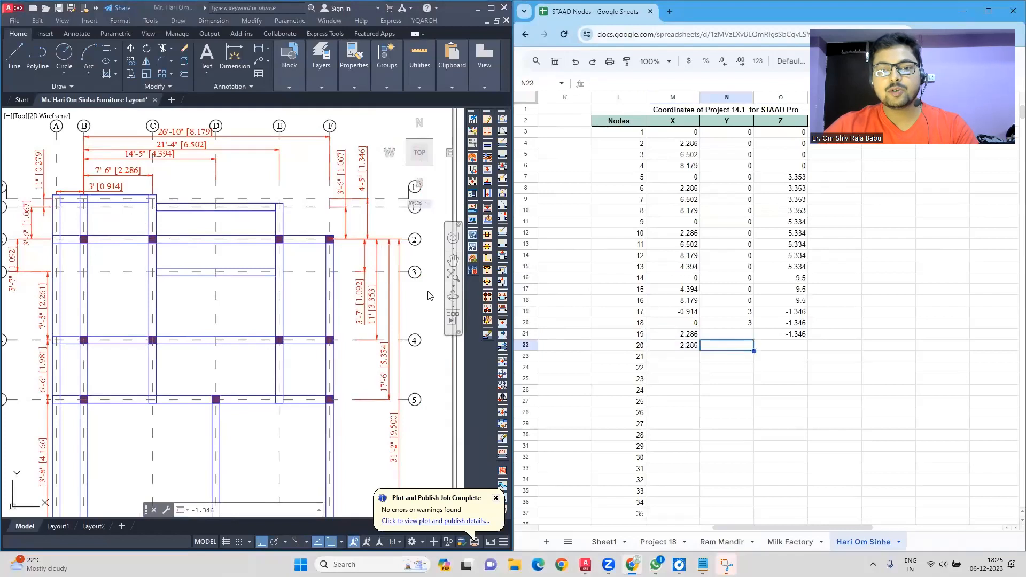
pyautogui.press('Tab')
pyautogui.write('-1.067')
pyautogui.click(764, 369)
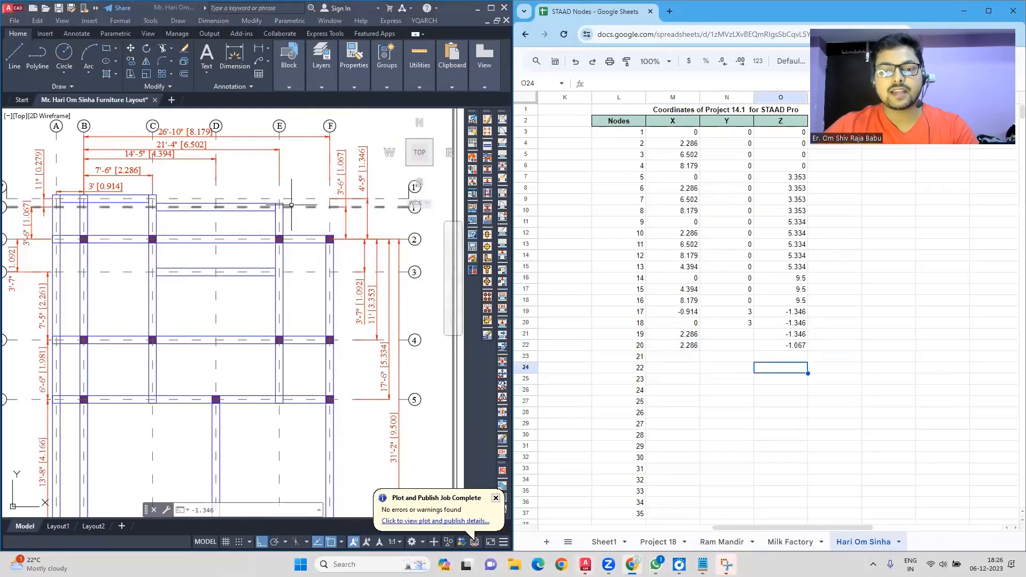
# Enter node 21 with X coordinate 6.502 and Z coordinate -1.067, leaving Y blank.
pyautogui.click(678, 354)
pyautogui.write('6.502')
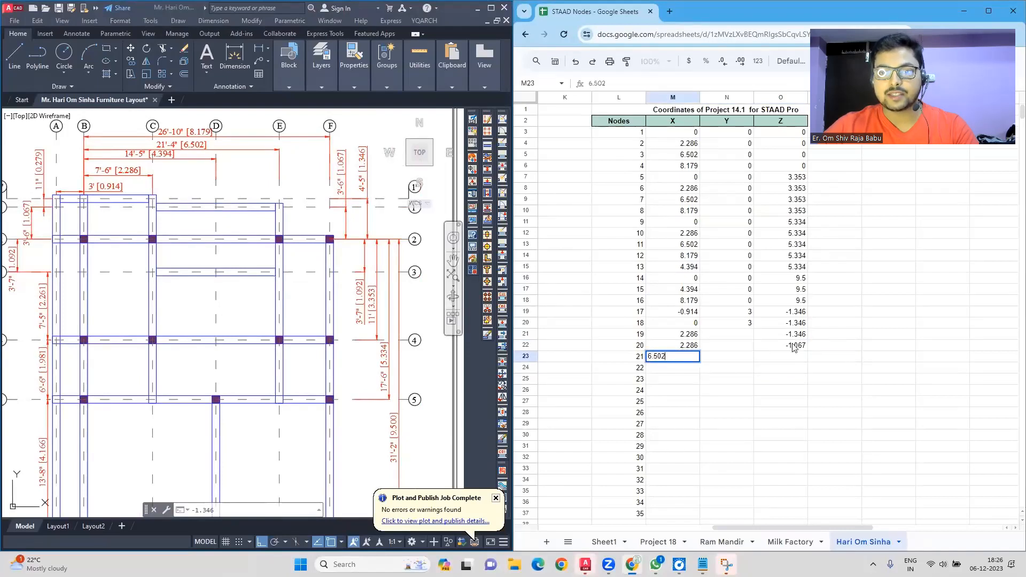
pyautogui.click(797, 357)
pyautogui.write('-1.067')
pyautogui.click(679, 369)
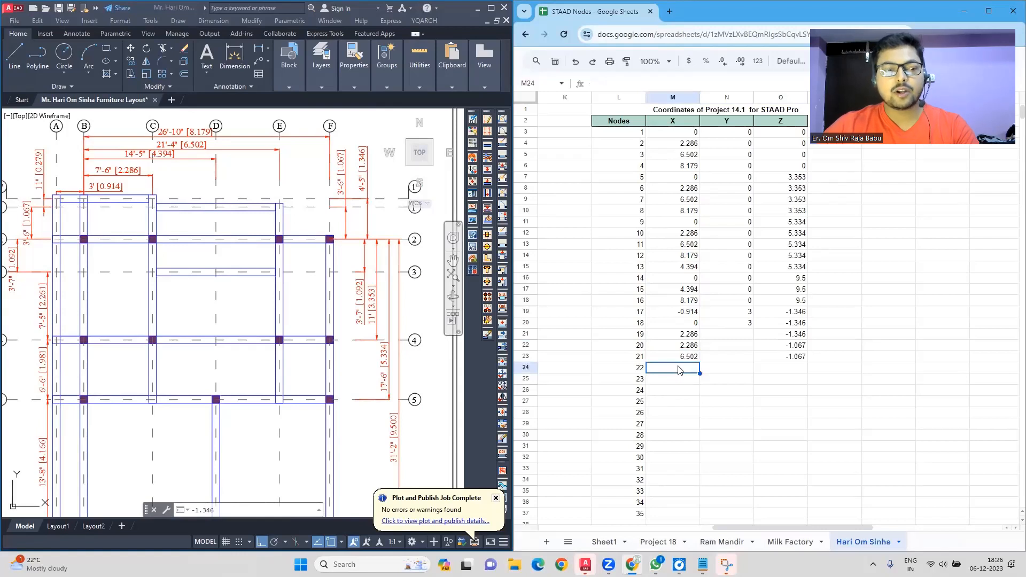
# Enter node 22 with the X coordinate -0.914 copied from node 17 and a Z of 0.
pyautogui.rightClick(680, 312)
pyautogui.click(709, 199)
pyautogui.rightClick(676, 368)
pyautogui.click(711, 214)
pyautogui.click(790, 372)
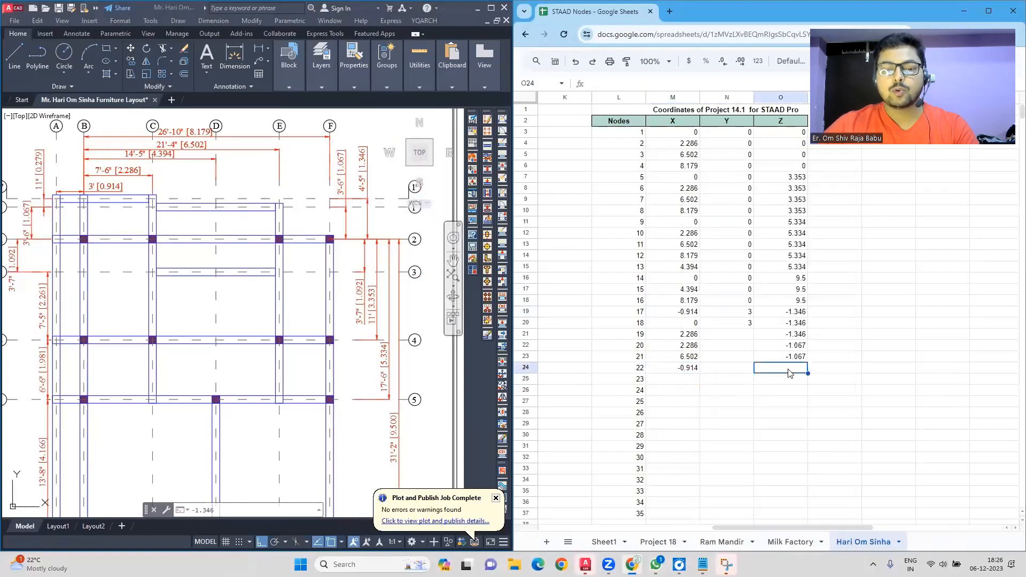
pyautogui.write('0')
pyautogui.press('Return')
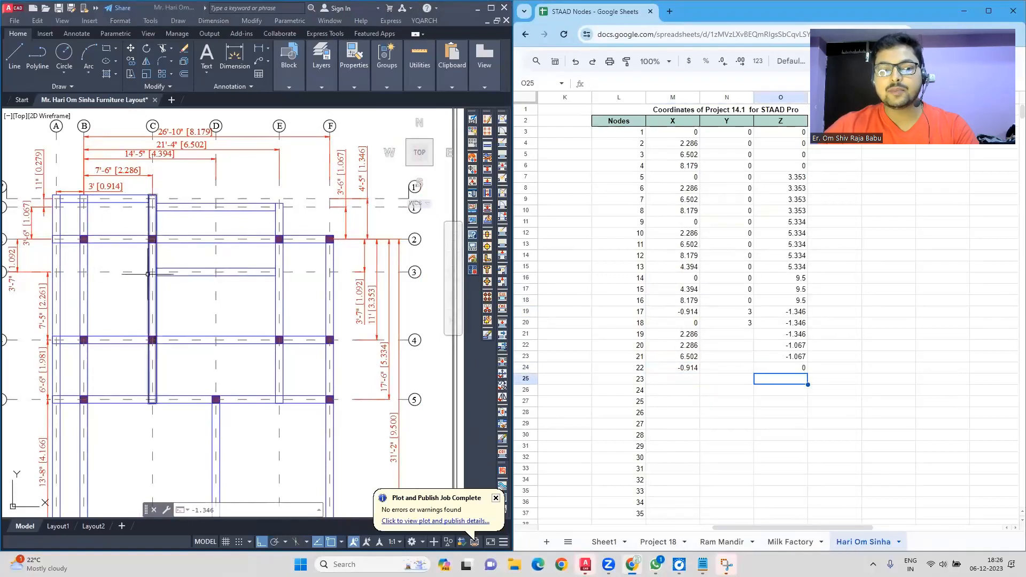
# Enter node 23 with X coordinate 2.286 and Z coordinate 1.092, leaving Y blank.
pyautogui.click(676, 380)
pyautogui.write('2.286')
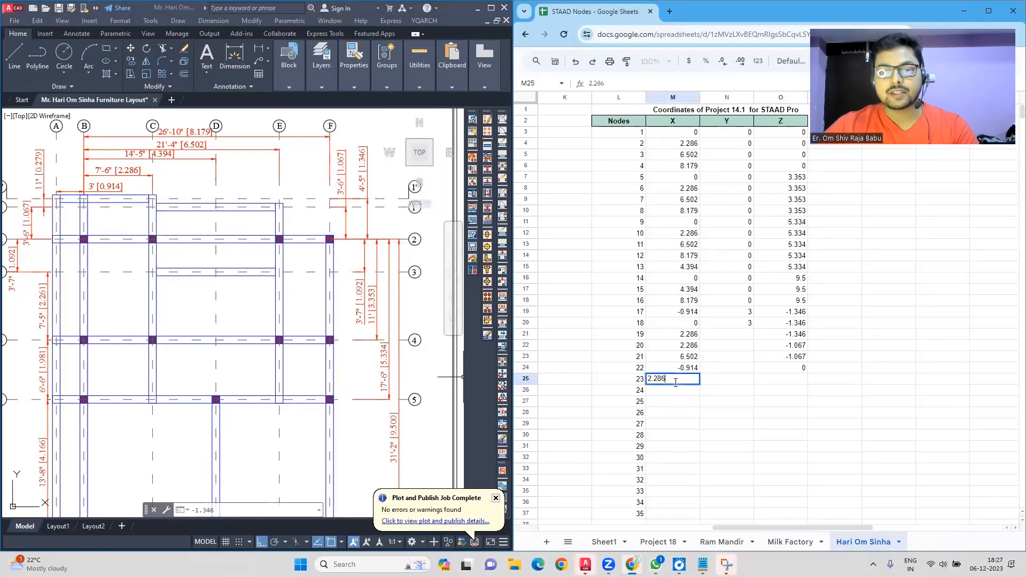
pyautogui.press('Tab')
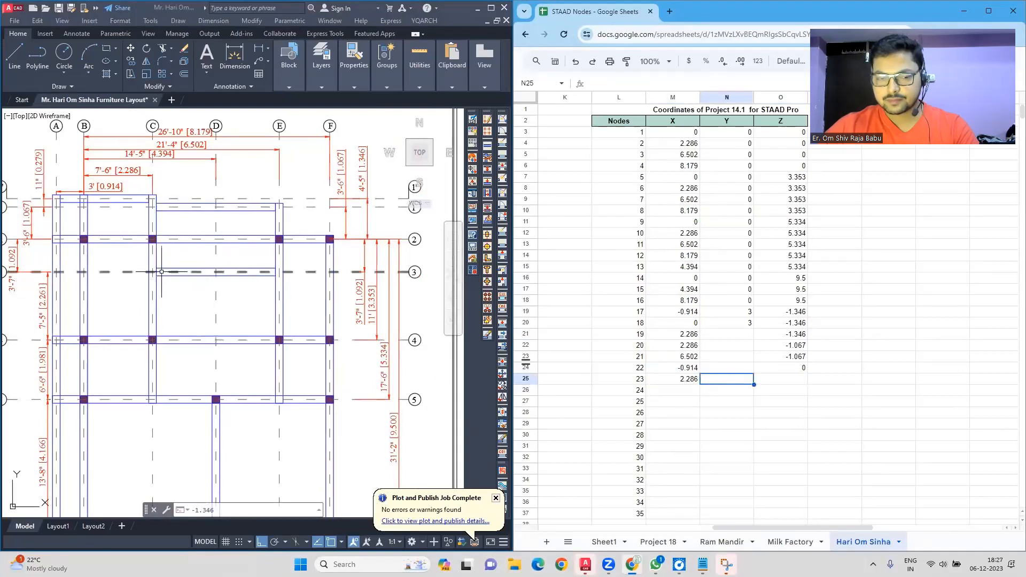
pyautogui.click(772, 381)
pyautogui.write('1.092')
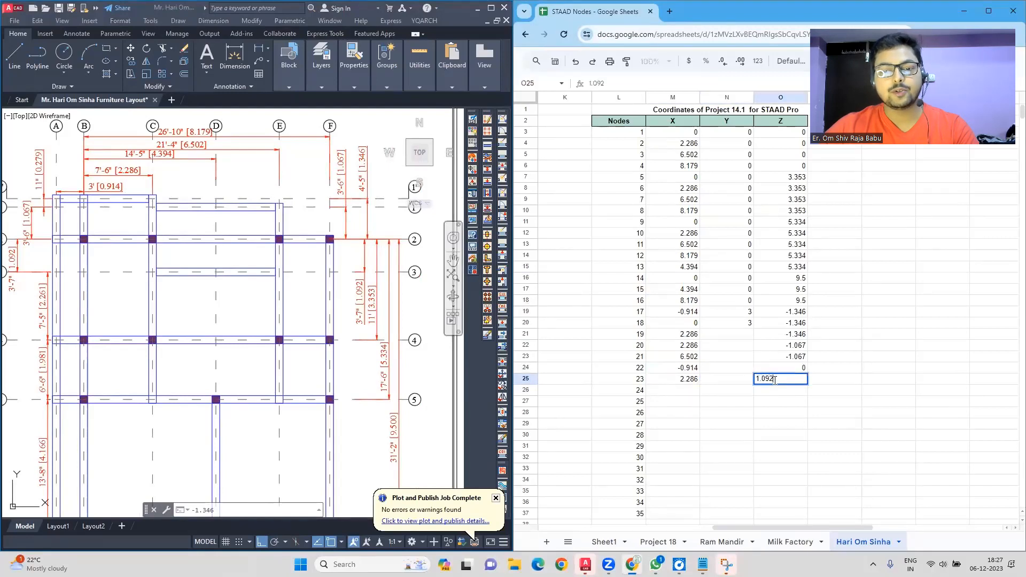
pyautogui.click(740, 402)
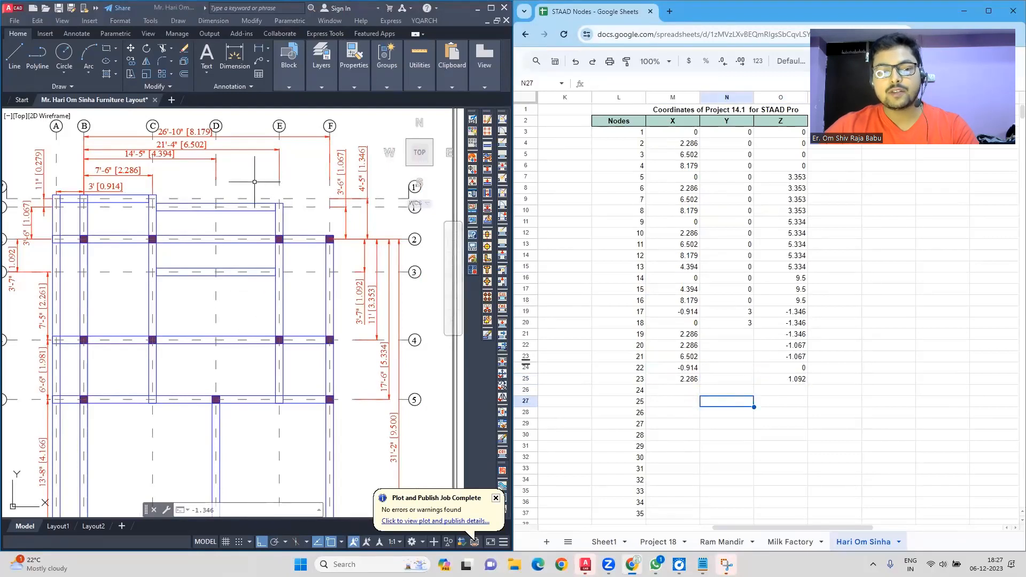
# Copy the X coordinate 6.502 of node 11 into node 24 and fill its Z of 1.092 down from node 23.
pyautogui.rightClick(692, 246)
pyautogui.click(712, 193)
pyautogui.rightClick(693, 390)
pyautogui.click(710, 211)
pyautogui.click(776, 392)
pyautogui.click(777, 380)
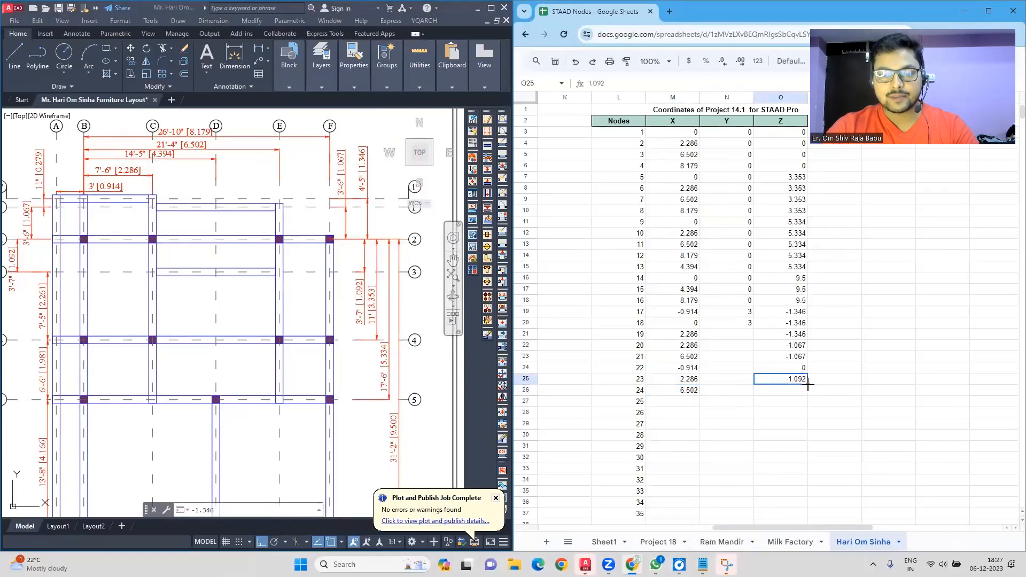
pyautogui.moveTo(808, 385); pyautogui.dragTo(807, 396)
pyautogui.click(781, 413)
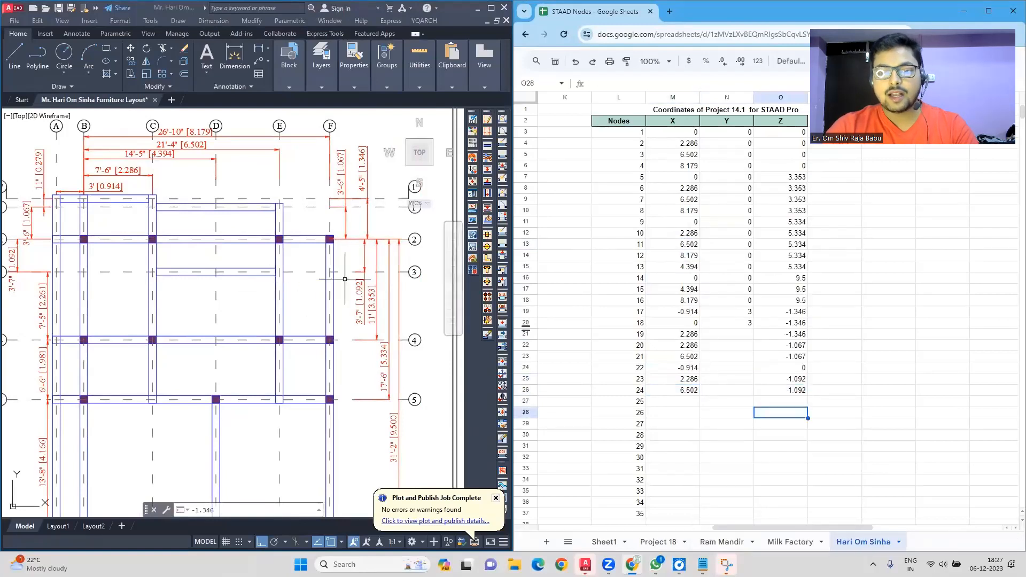
# Enter node 25 with X coordinate -0.914 and a copied Z coordinate of 3.353.
pyautogui.rightClick(687, 402)
pyautogui.click(711, 202)
pyautogui.click(781, 402)
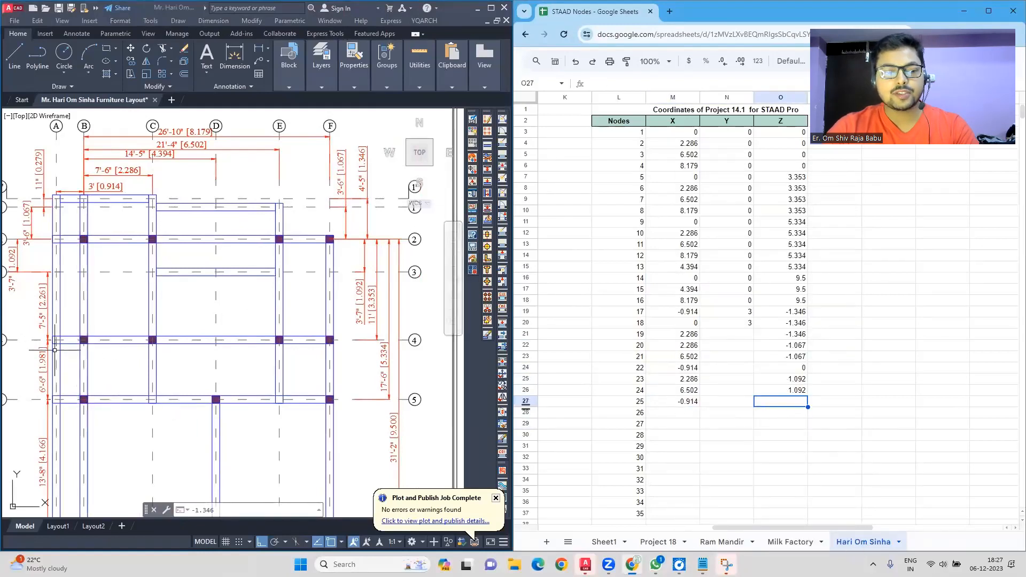
pyautogui.rightClick(798, 202)
pyautogui.click(825, 193)
pyautogui.rightClick(790, 404)
pyautogui.click(825, 212)
pyautogui.click(682, 412)
pyautogui.click(683, 402)
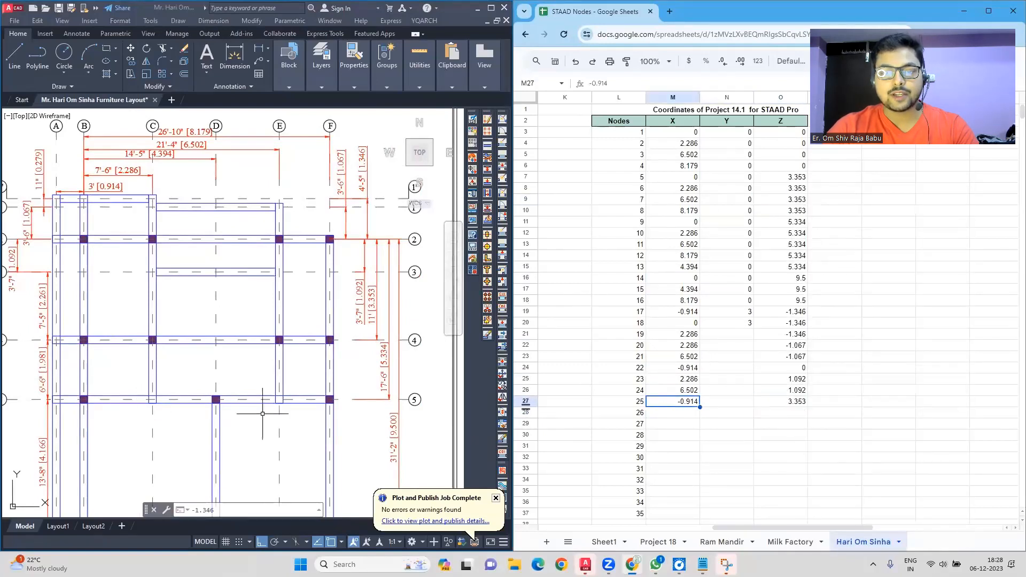
# Copy existing Z coordinates 5.334 into node 26 and 9.5 into node 27.
pyautogui.rightClick(802, 255)
pyautogui.click(826, 246)
pyautogui.rightClick(785, 412)
pyautogui.click(826, 262)
pyautogui.moveTo(302, 440)
pyautogui.mouseDown(button='middle')
pyautogui.moveTo(300, 376)
pyautogui.moveTo(316, 365)
pyautogui.mouseUp(button='middle')
pyautogui.rightClick(799, 300)
pyautogui.click(826, 194)
pyautogui.rightClick(787, 424)
pyautogui.click(808, 268)
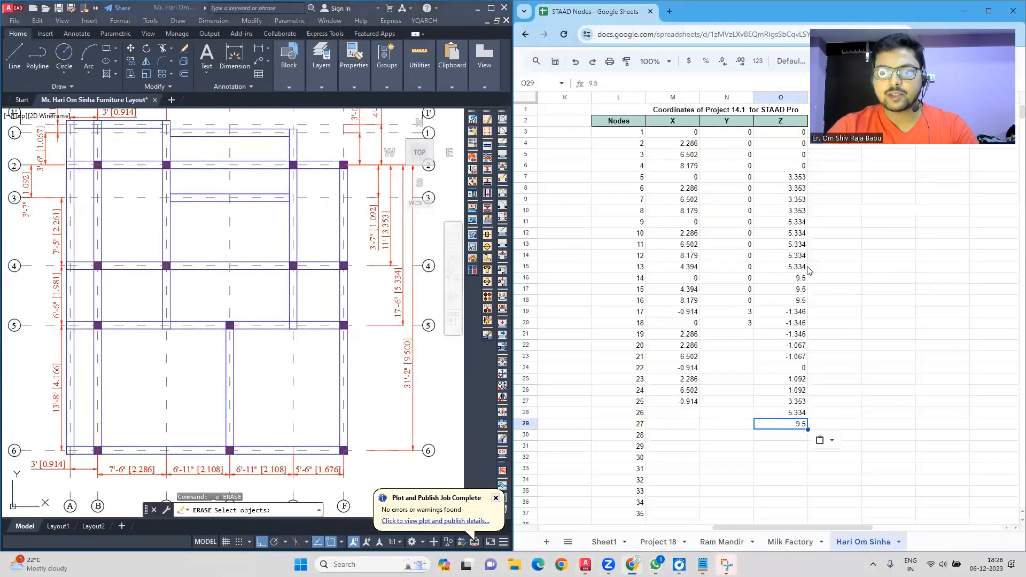
# Fill the X coordinate -0.914 of node 25 down to nodes 26 and 27.
pyautogui.click(681, 403)
pyautogui.moveTo(700, 407); pyautogui.dragTo(696, 424)
pyautogui.click(728, 424)
# Fill the Y coordinate 3 of node 18 down through node 27.
pyautogui.click(737, 335)
pyautogui.click(738, 312)
pyautogui.click(743, 323)
pyautogui.moveTo(754, 328); pyautogui.dragTo(753, 425)
pyautogui.click(770, 446)
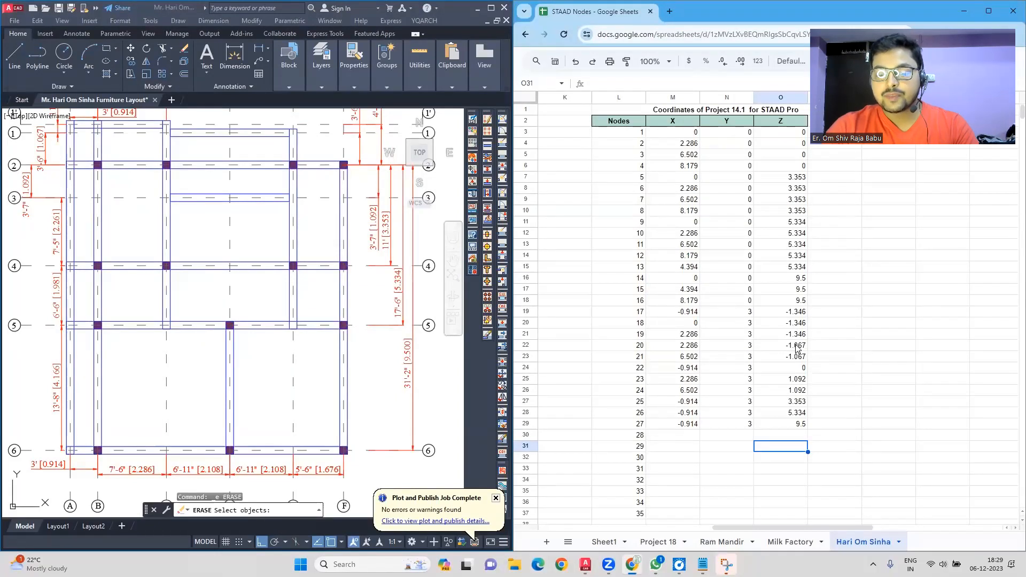
# Maximize the spreadsheet window and merge the empty cells P3:P18 beside nodes 1 to 16.
pyautogui.moveTo(834, 132); pyautogui.dragTo(847, 301)
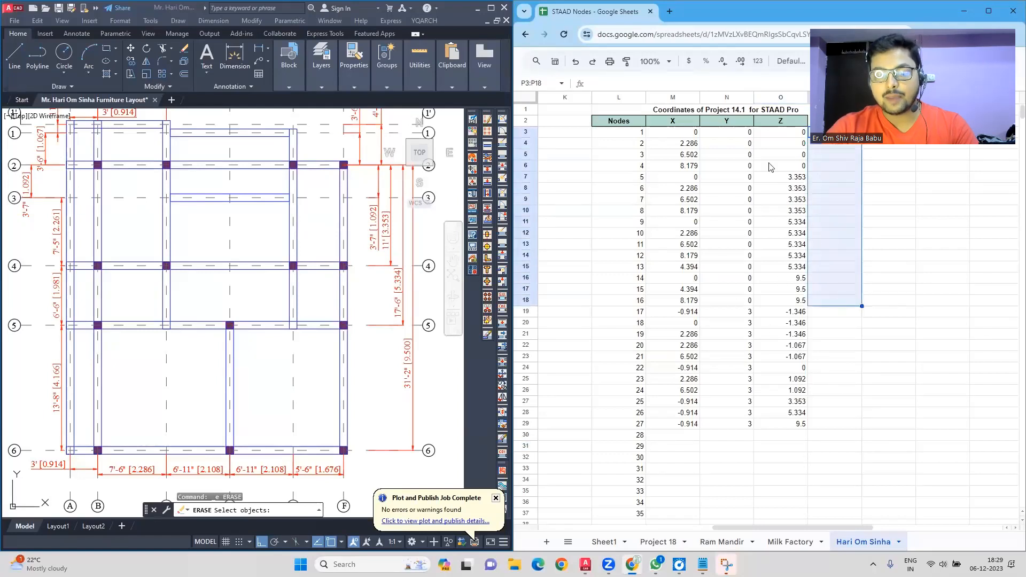
pyautogui.click(988, 11)
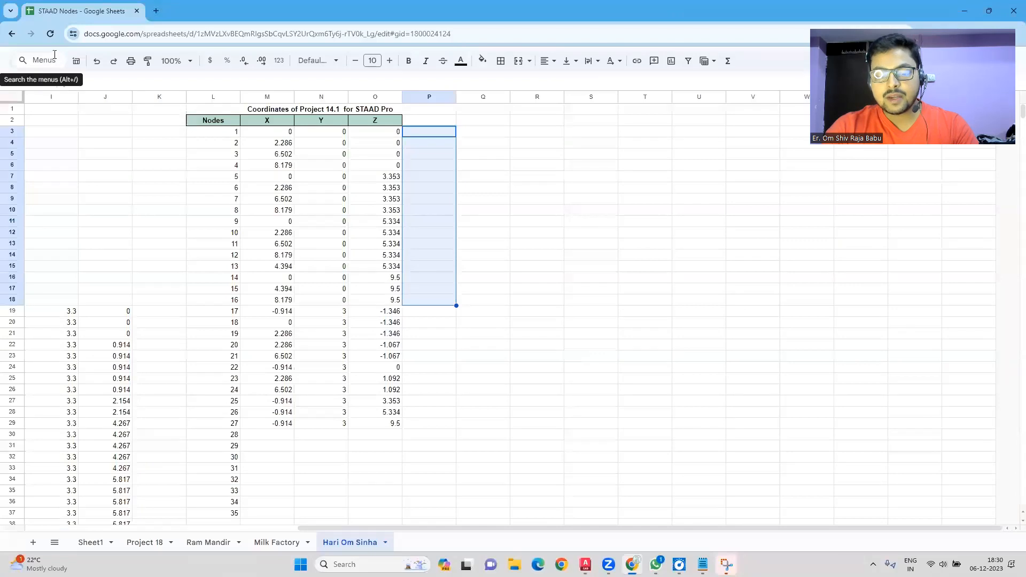
pyautogui.click(315, 60)
pyautogui.click(318, 62)
pyautogui.click(37, 62)
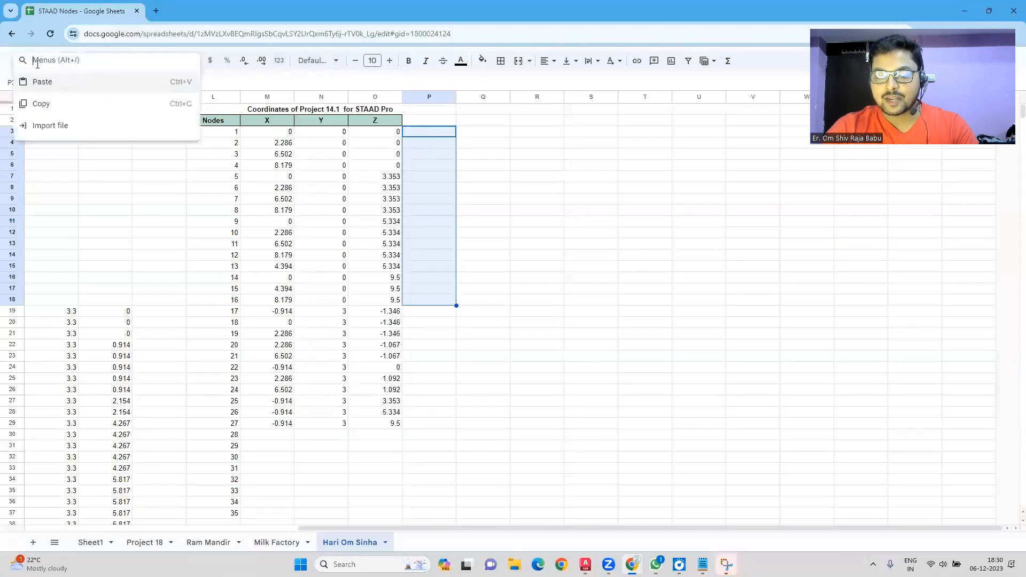
pyautogui.write('mer')
pyautogui.click(56, 89)
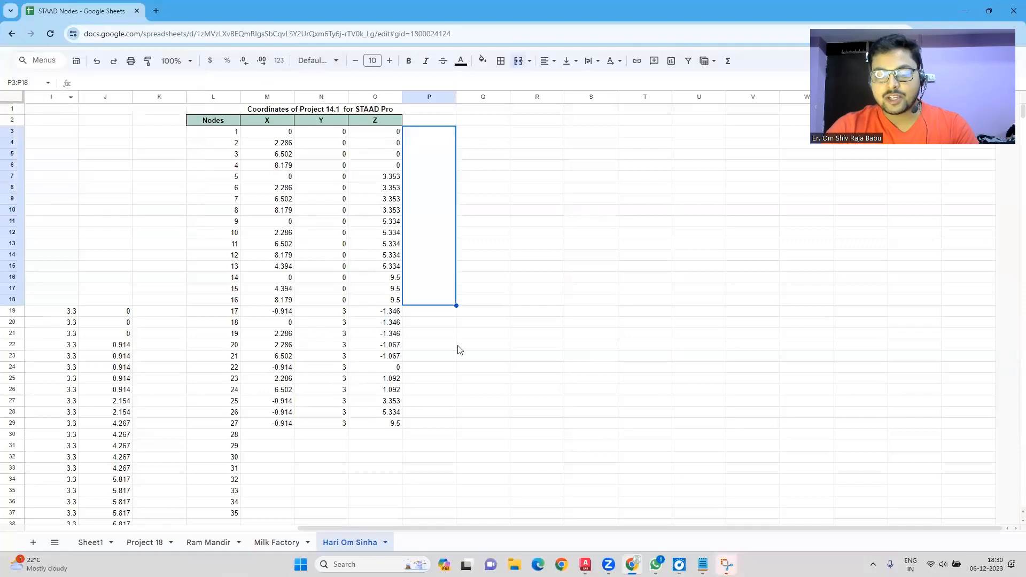
# Merge the empty cells P19:P29 beside nodes 17 to 27.
pyautogui.press('Down')
pyautogui.moveTo(419, 312); pyautogui.dragTo(422, 422)
pyautogui.click(42, 60)
pyautogui.click(56, 88)
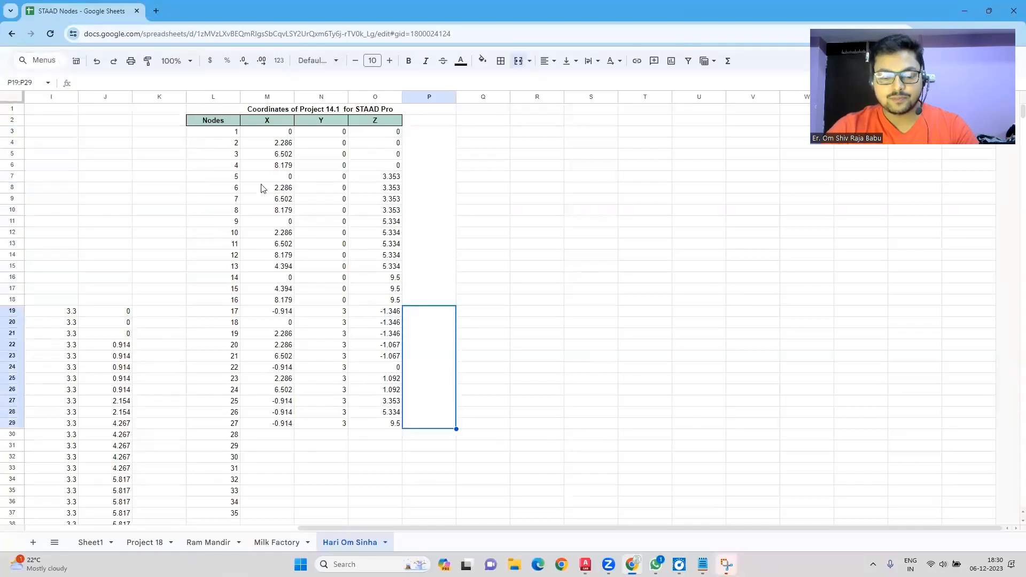
# Label the merged cell beside nodes 1 to 16 GF and the one beside nodes 17 to 27 FF.
pyautogui.click(423, 231)
pyautogui.write('GF')
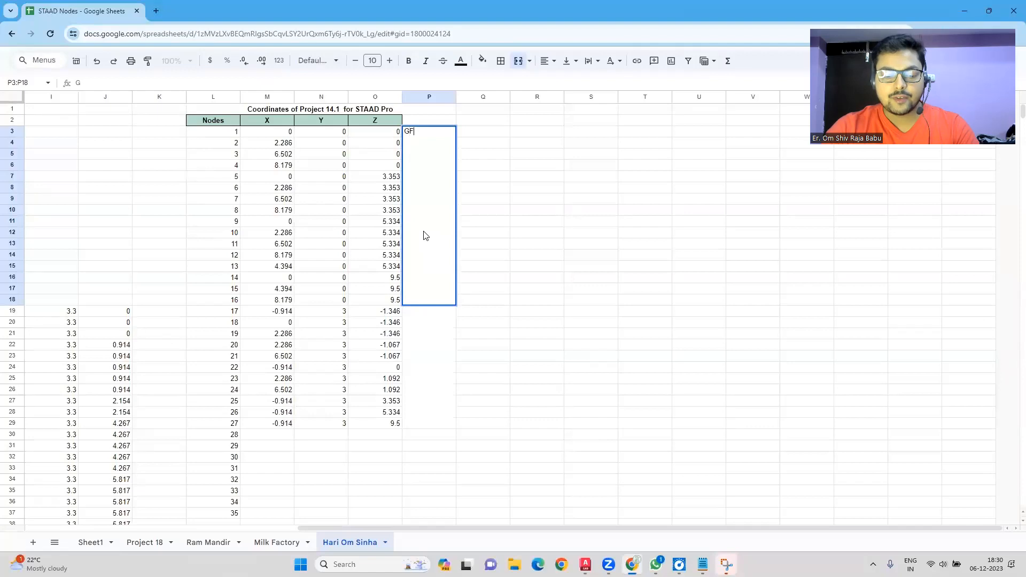
pyautogui.press('Return')
pyautogui.write('FF')
pyautogui.press('Return')
# Center the GF and FF labels horizontally and vertically in their merged cells.
pyautogui.click(421, 335)
pyautogui.click(1009, 61)
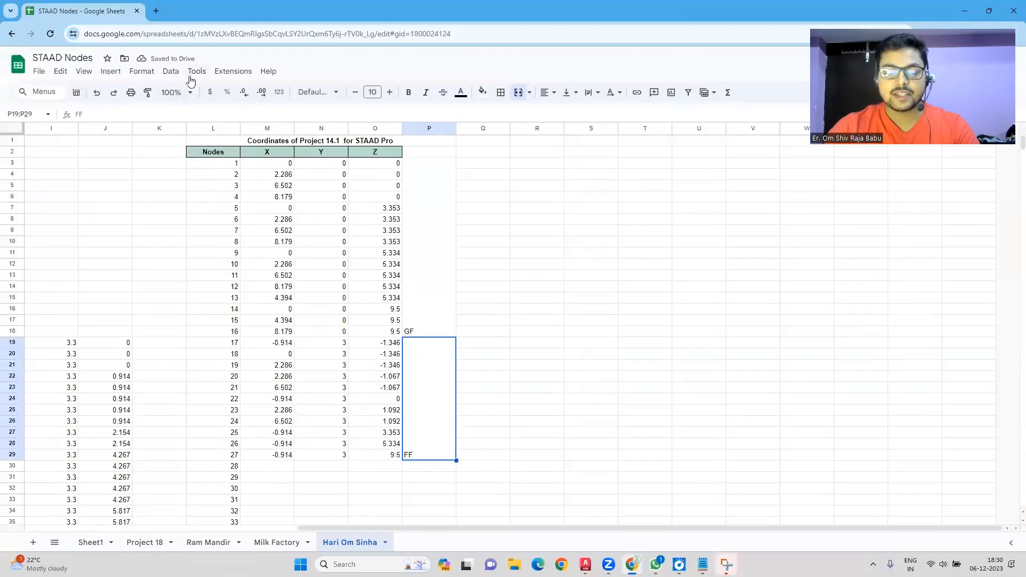
pyautogui.click(140, 74)
pyautogui.moveTo(434, 303); pyautogui.dragTo(437, 360)
pyautogui.click(138, 72)
pyautogui.click(327, 165)
pyautogui.click(142, 72)
pyautogui.click(323, 231)
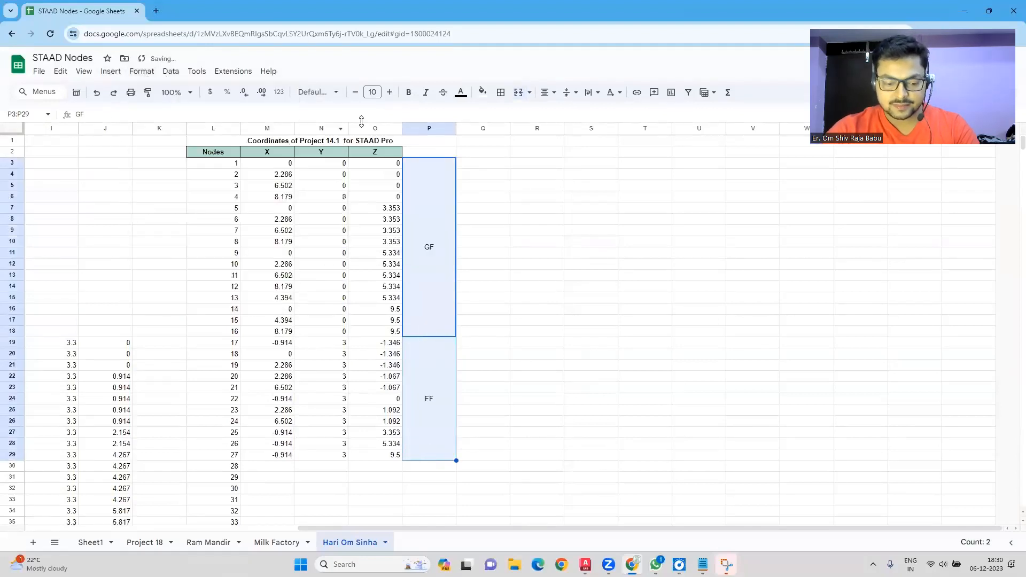
# Open the fill color choices for the merged GF cell.
pyautogui.click(482, 95)
pyautogui.click(443, 234)
pyautogui.click(482, 94)
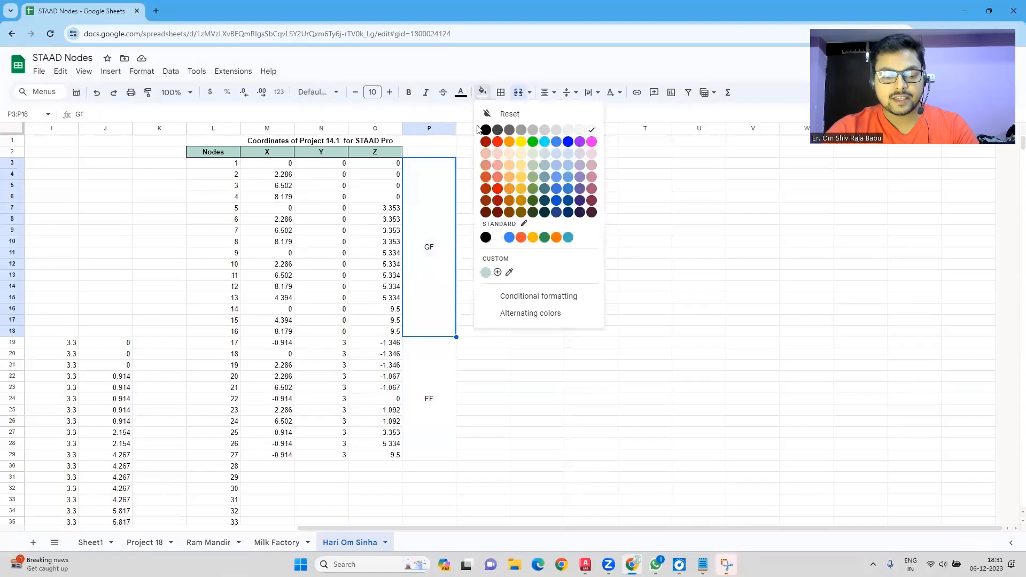